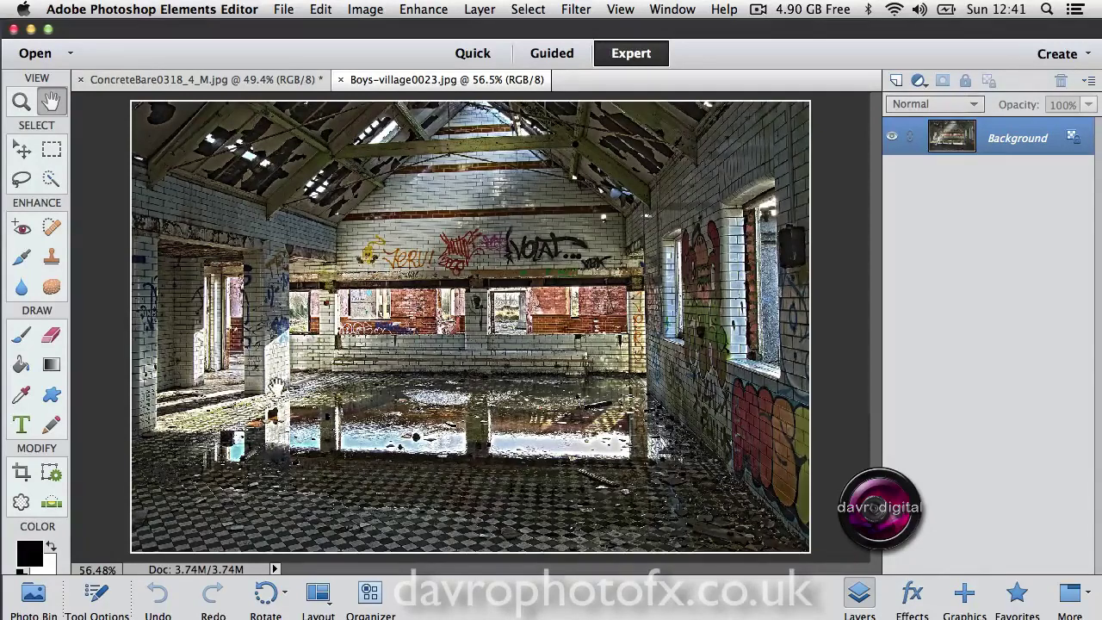
Step: Switch to the ConcreteBare0318_4_M.jpg concrete texture document
click(208, 83)
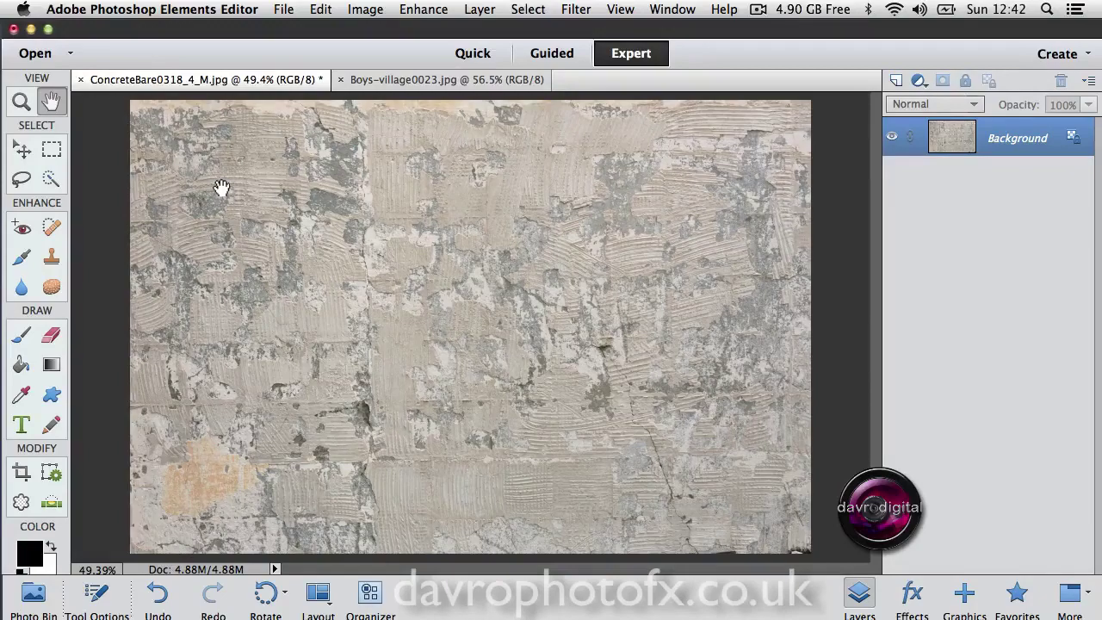
Step: Pick up the Boys-village0023.jpg photo with the Move tool and bring it to the concrete document
click(364, 79)
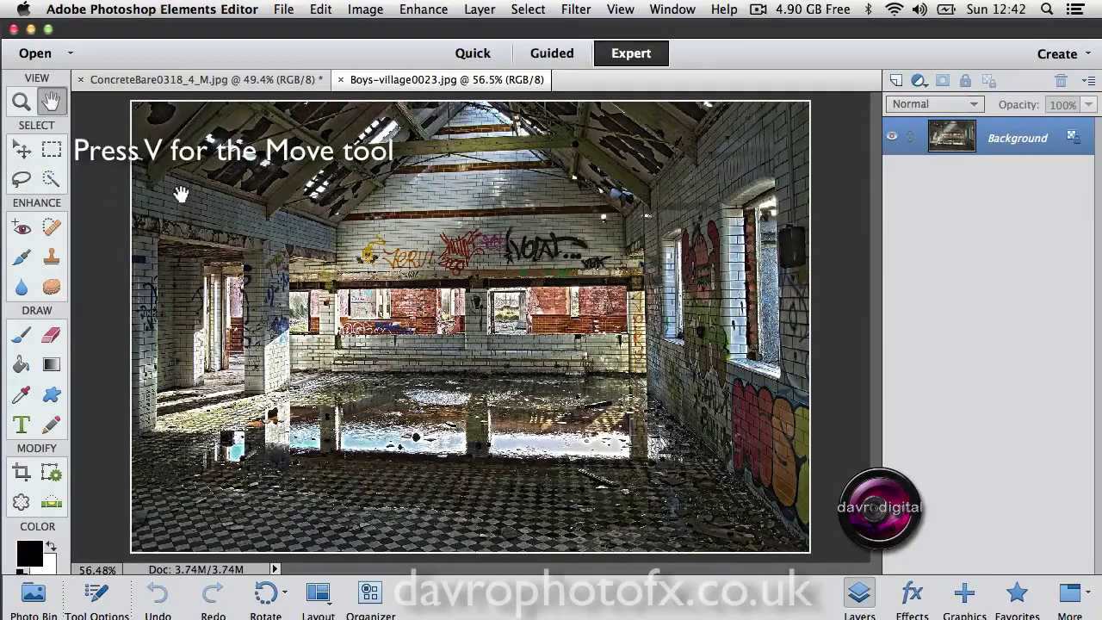
key(v)
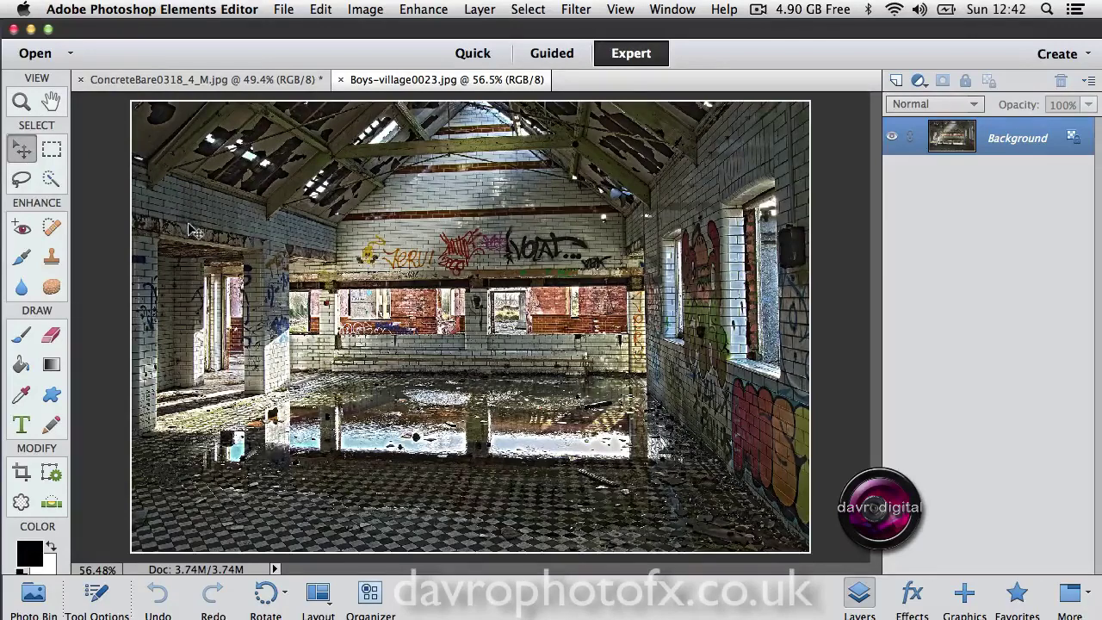
click(184, 210)
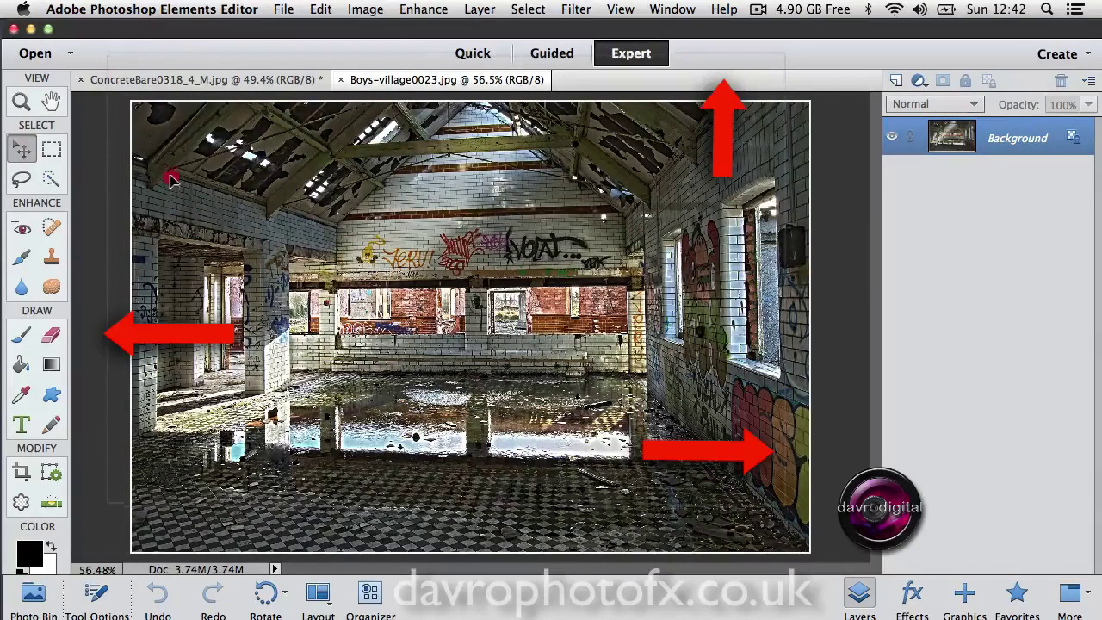
click(163, 91)
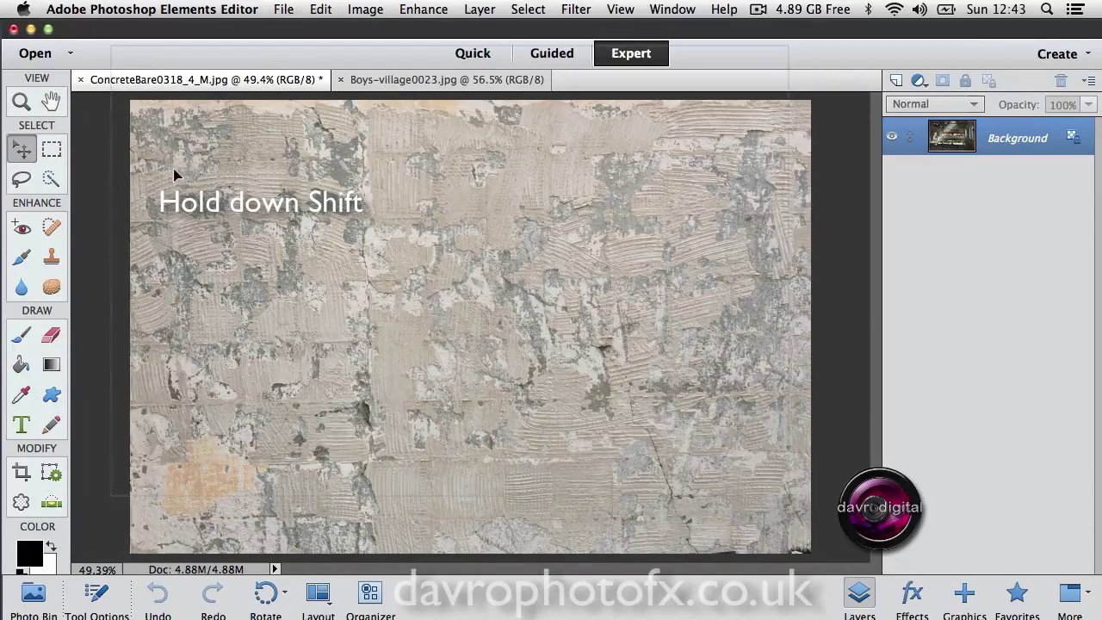
Step: Drop the hall photo onto the concrete as Layer 1 and nudge it upward three steps
drag(174, 176, 177, 176)
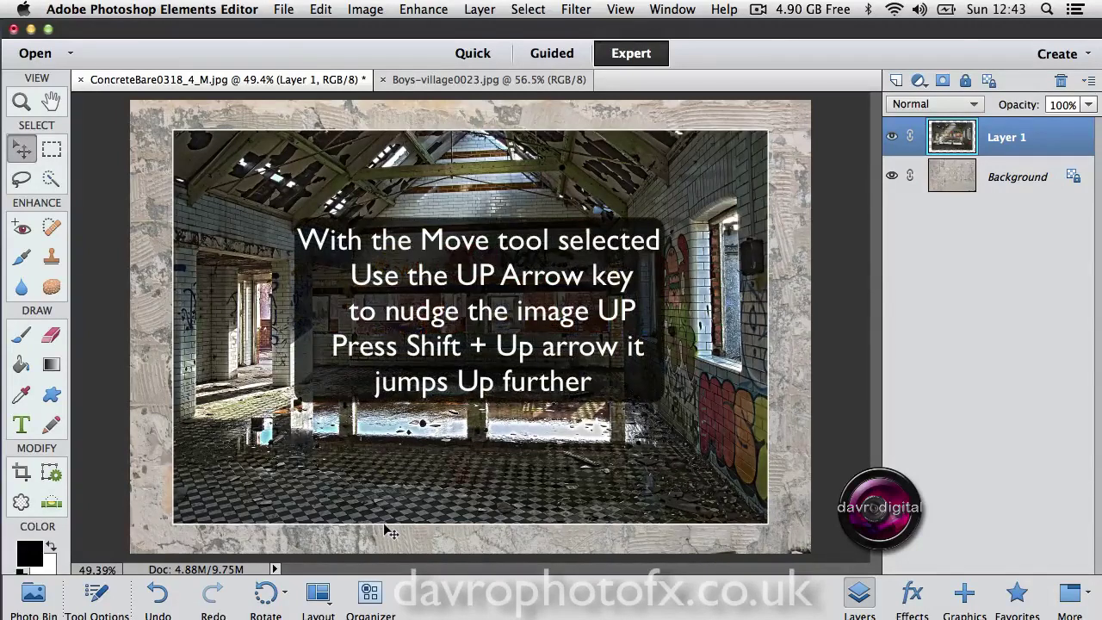
key(Up)
key(Up)
key(Up)
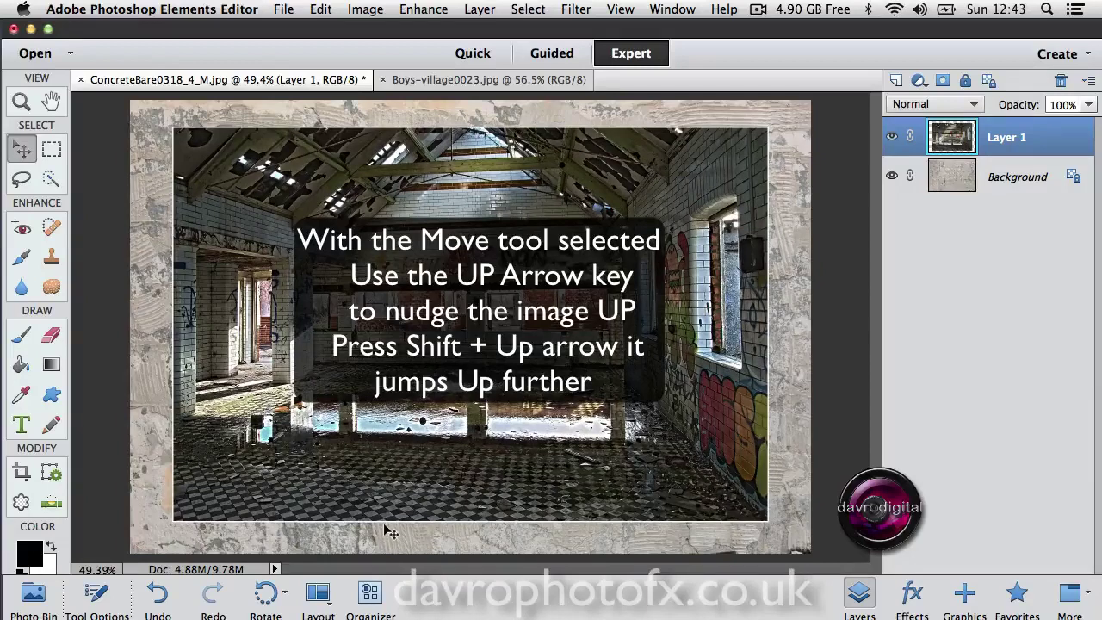
key(shift+Up)
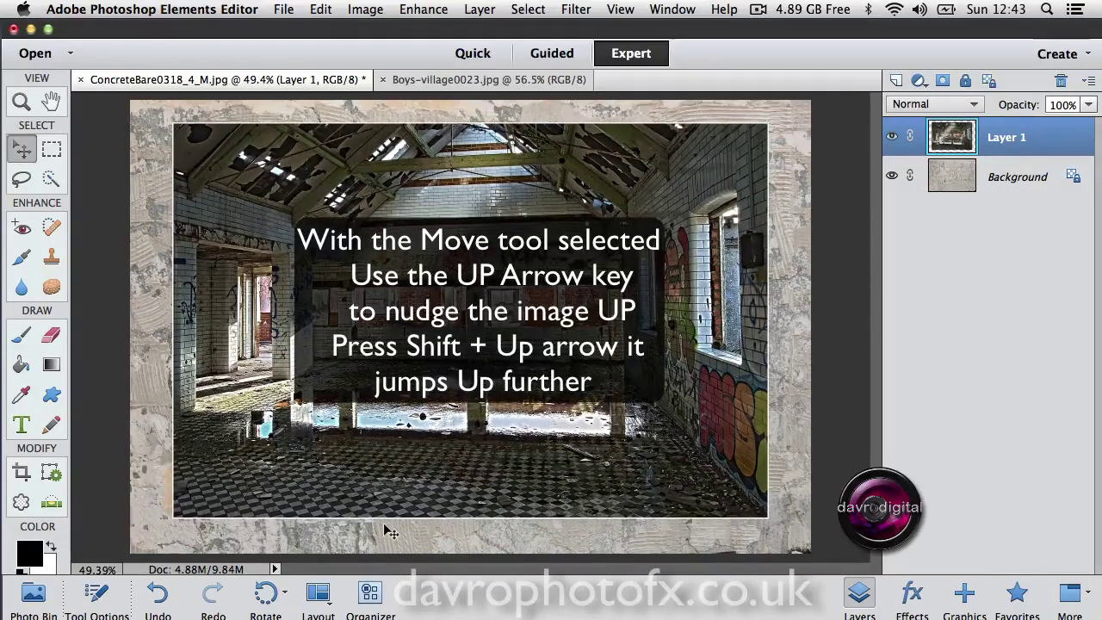
key(shift+Up)
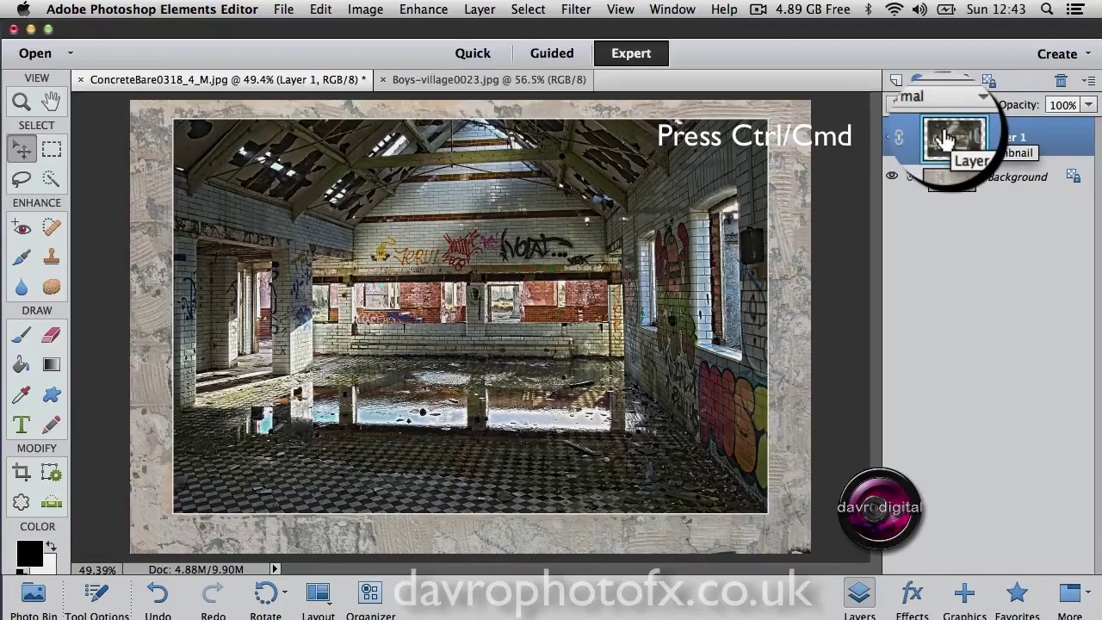
Step: Select Layer 1's outline, add an empty Layer 2 beneath it, and hide Layer 1
super+click(947, 141)
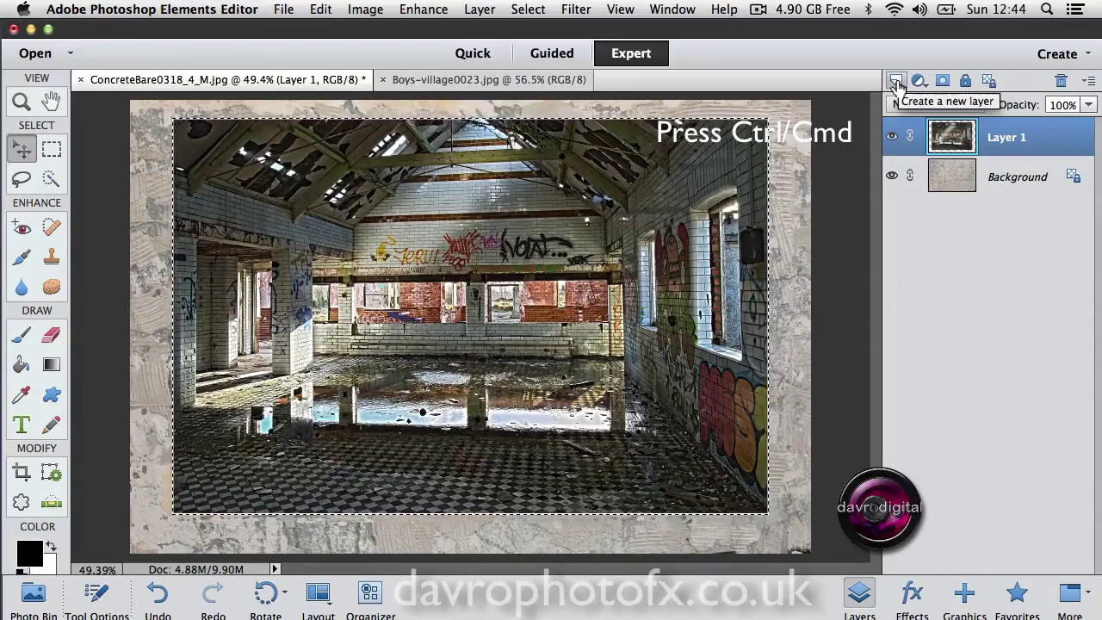
super+click(896, 83)
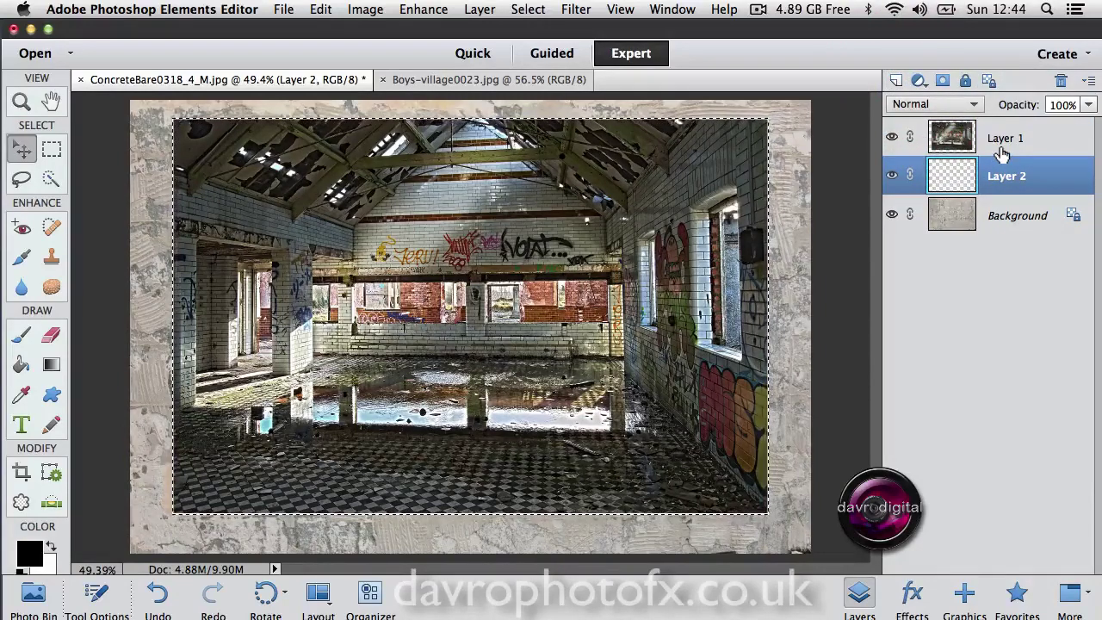
click(892, 137)
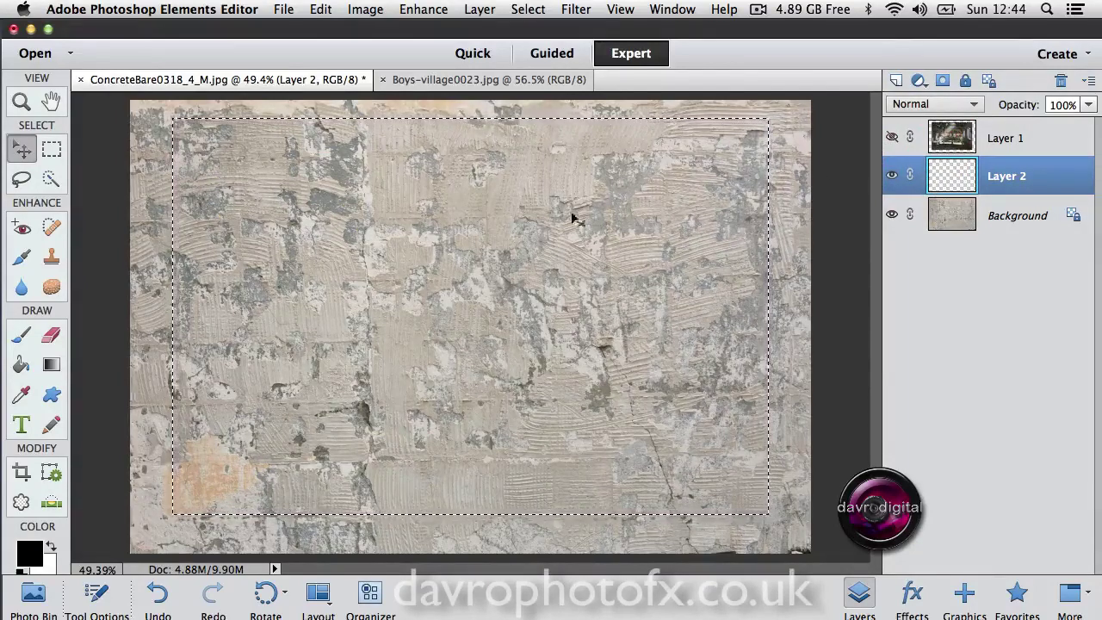
Step: Fill the photo-shaped selection on Layer 2 with Black, then deselect
click(320, 10)
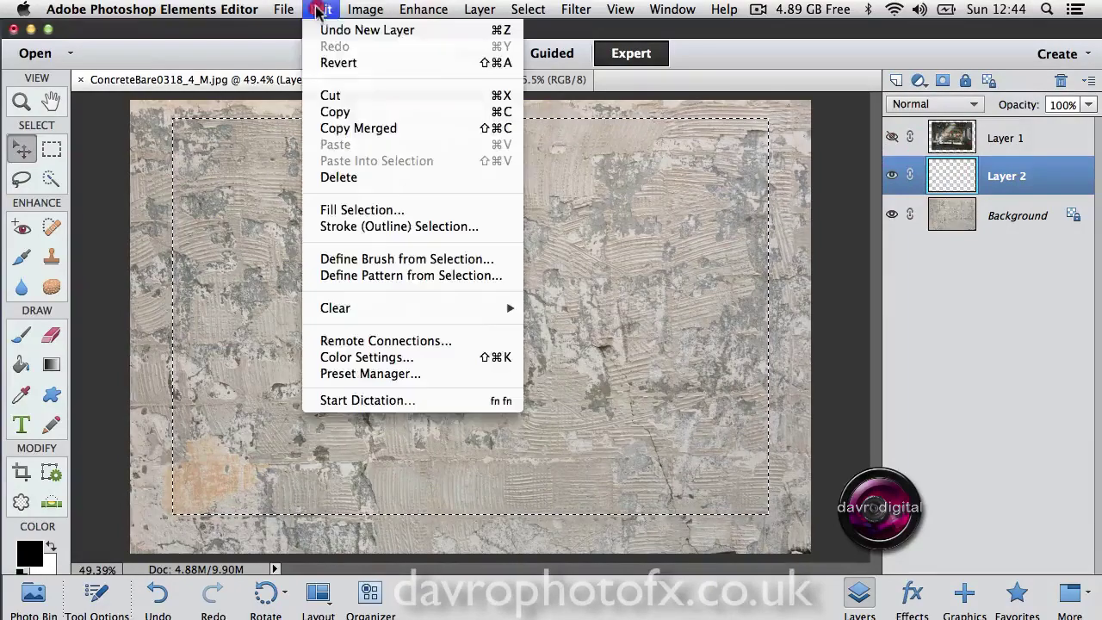
click(353, 209)
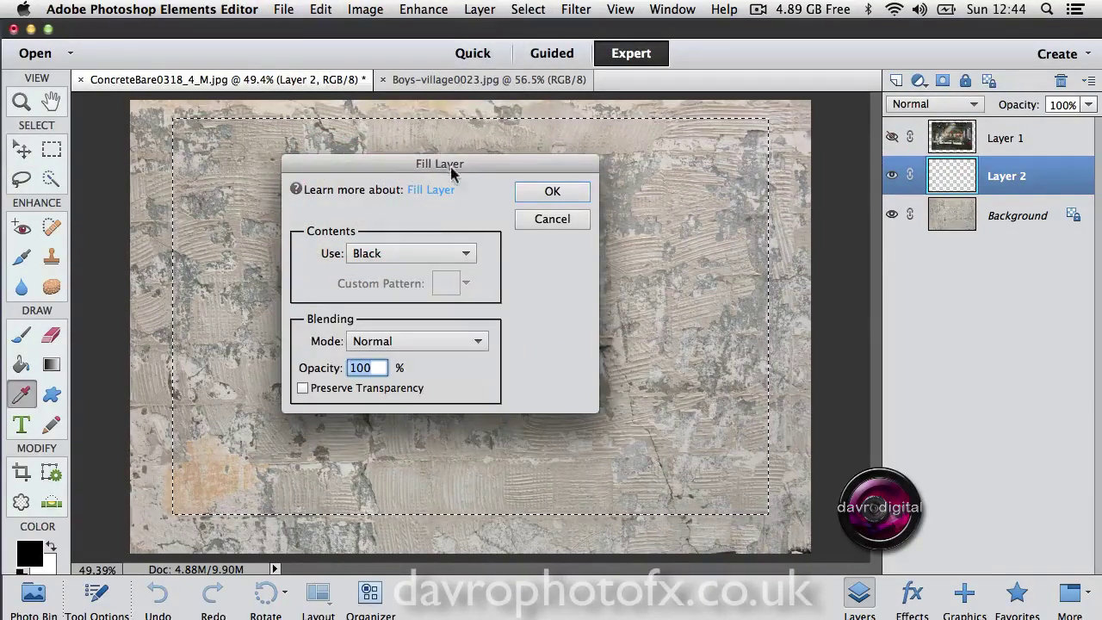
click(366, 254)
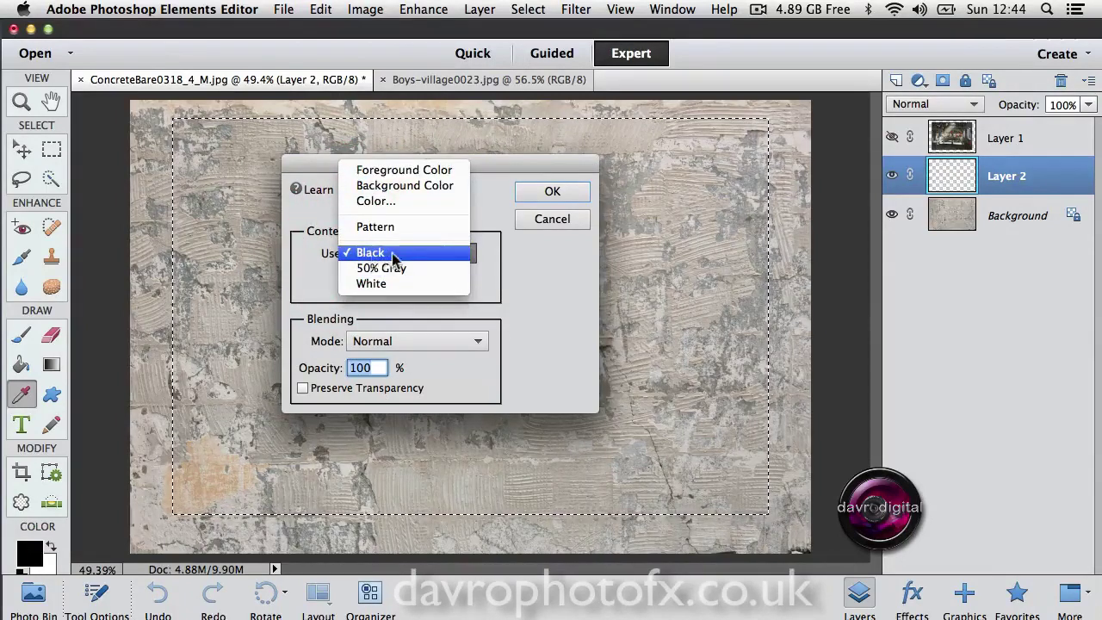
click(392, 252)
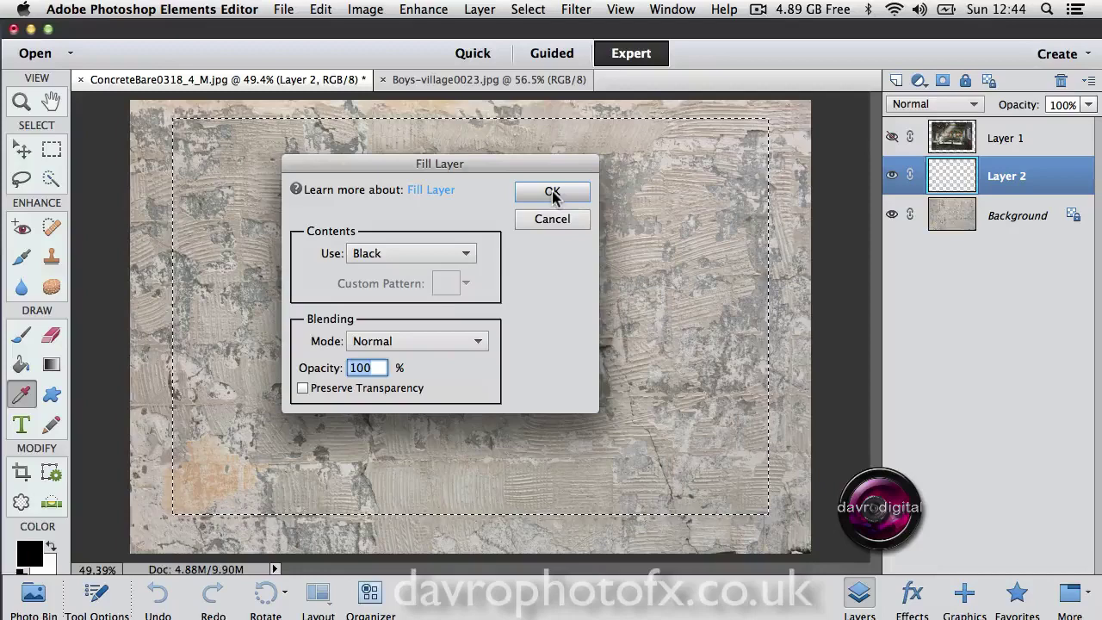
click(552, 193)
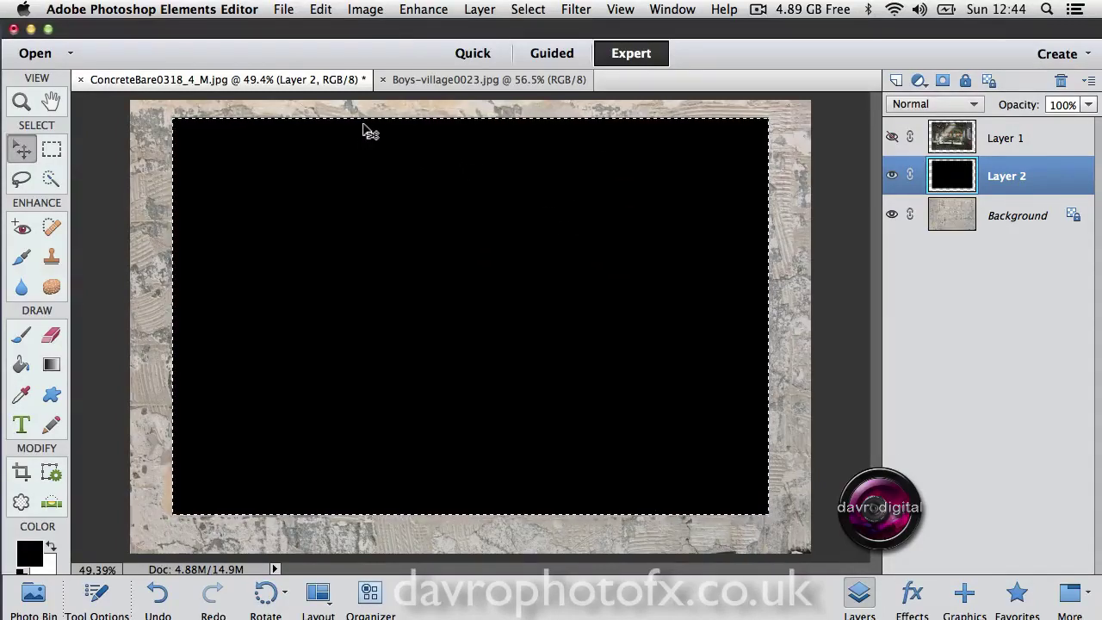
click(527, 9)
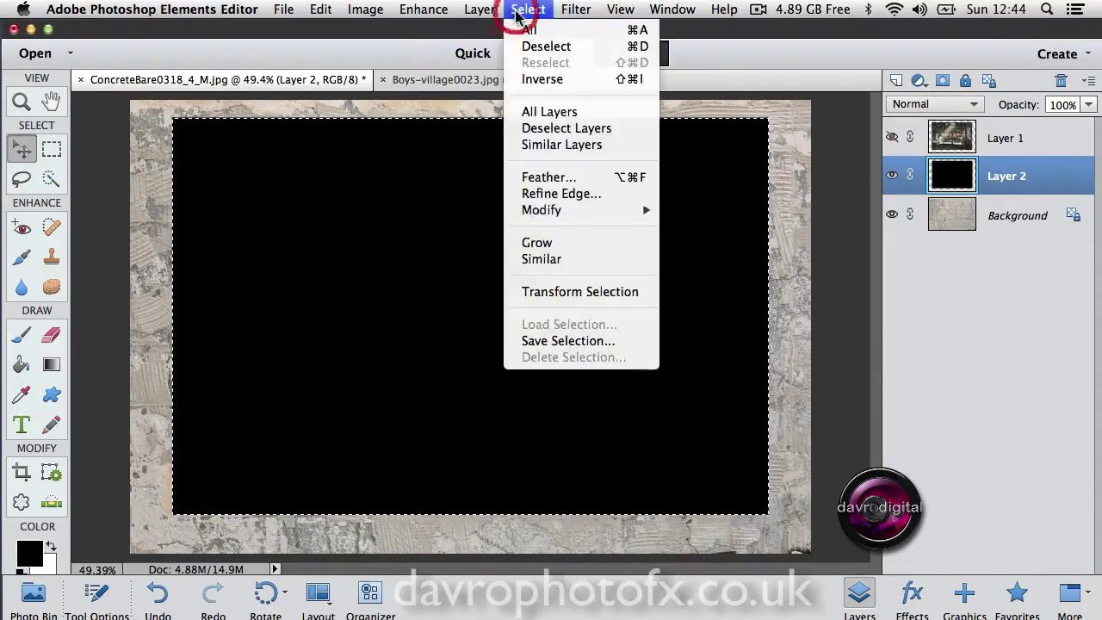
click(631, 54)
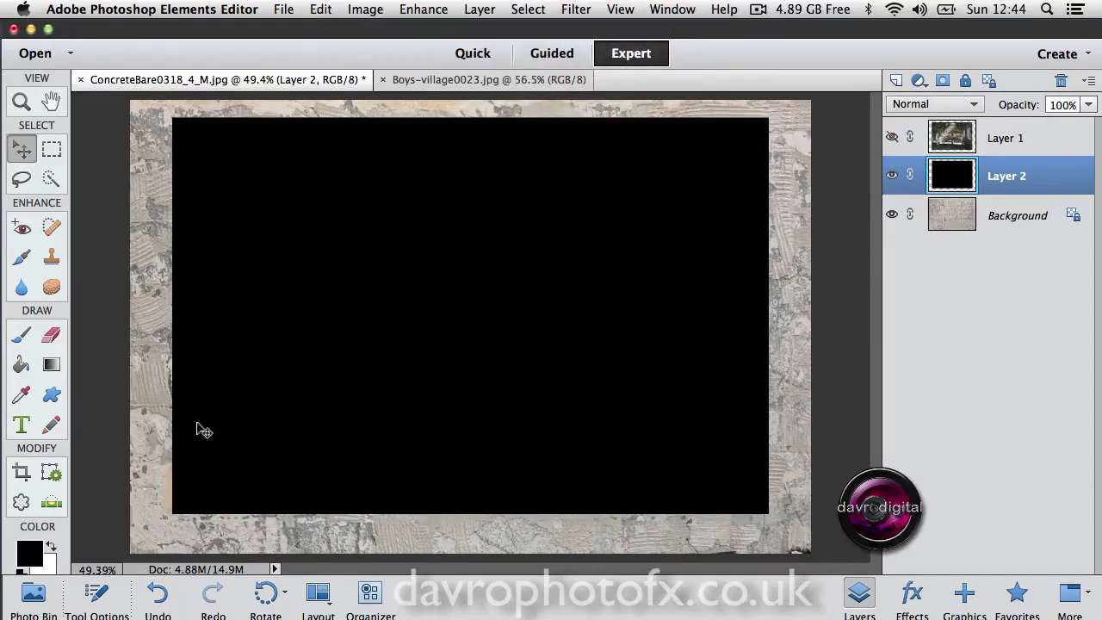
Step: Switch the marquee to Elliptical Marquee in New selection mode
click(52, 150)
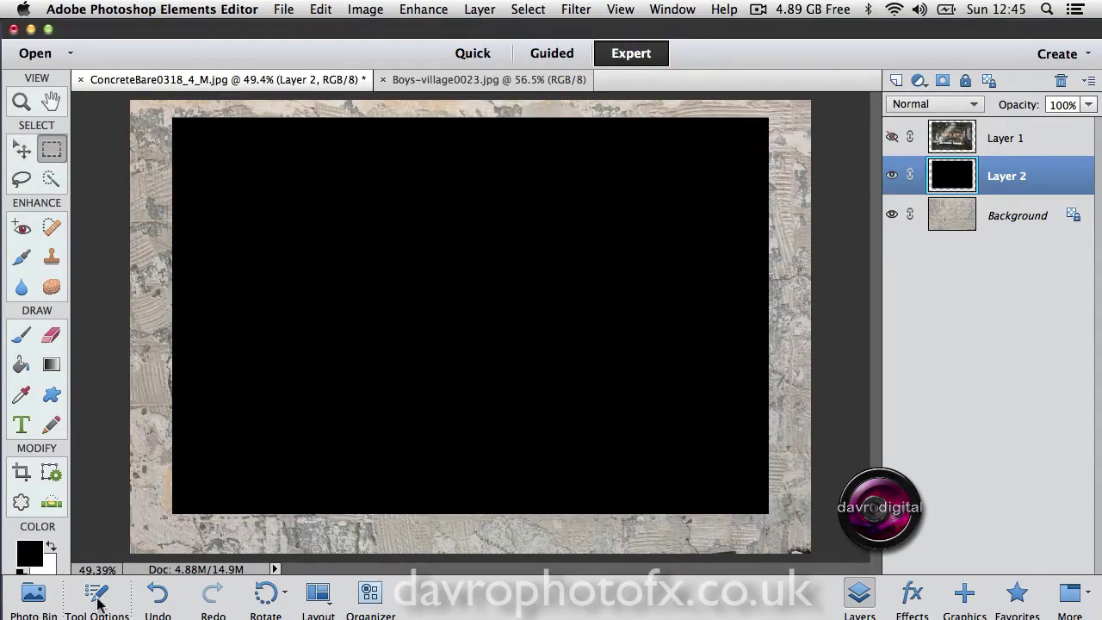
click(98, 600)
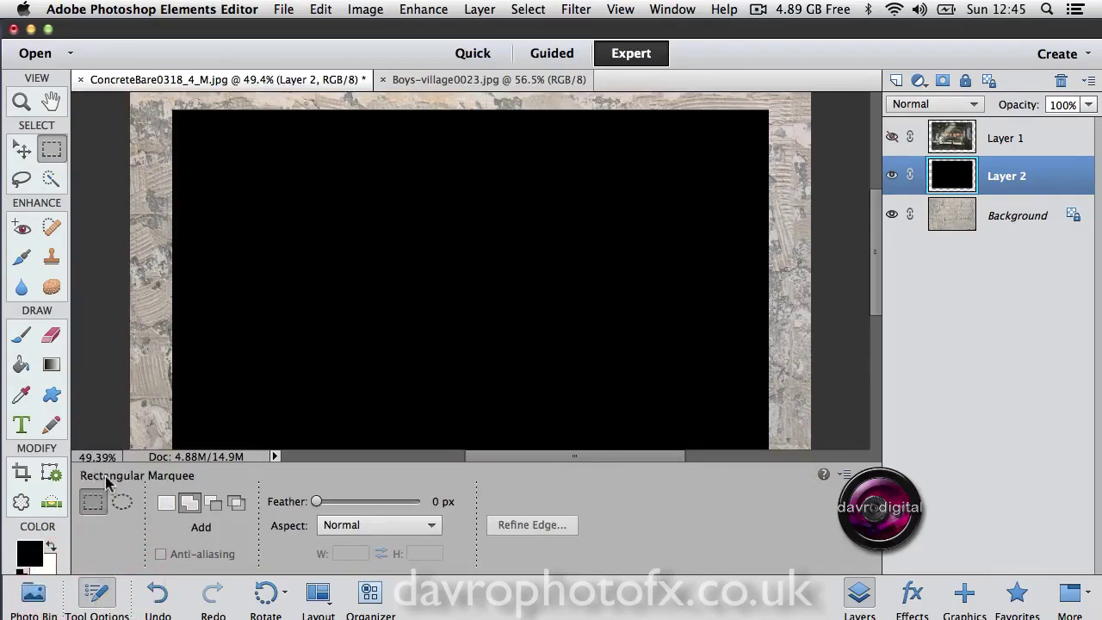
click(123, 504)
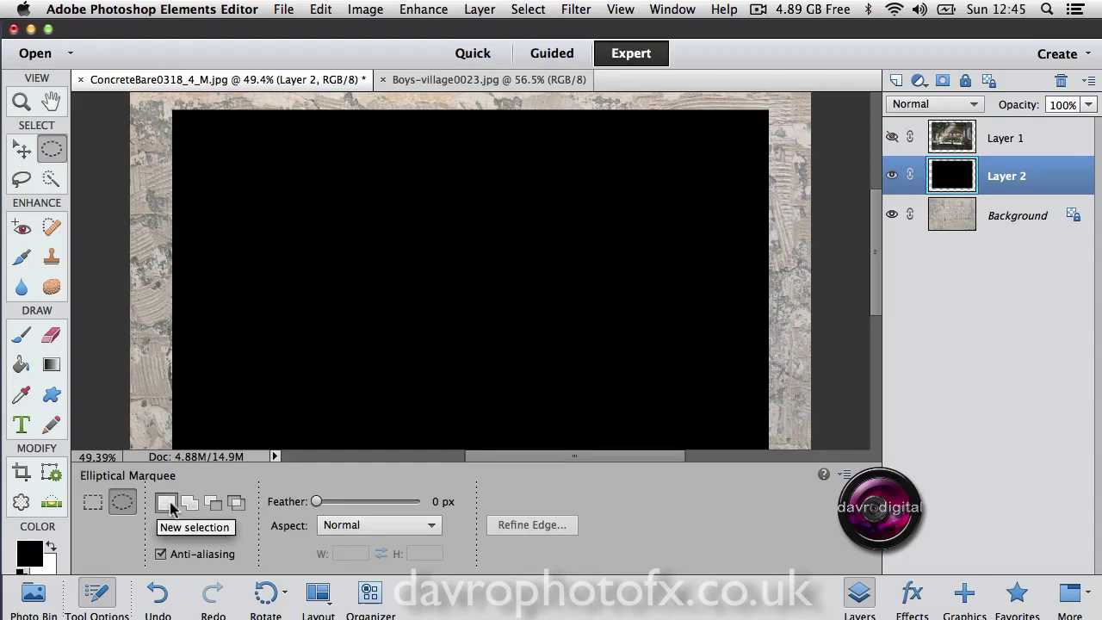
click(168, 507)
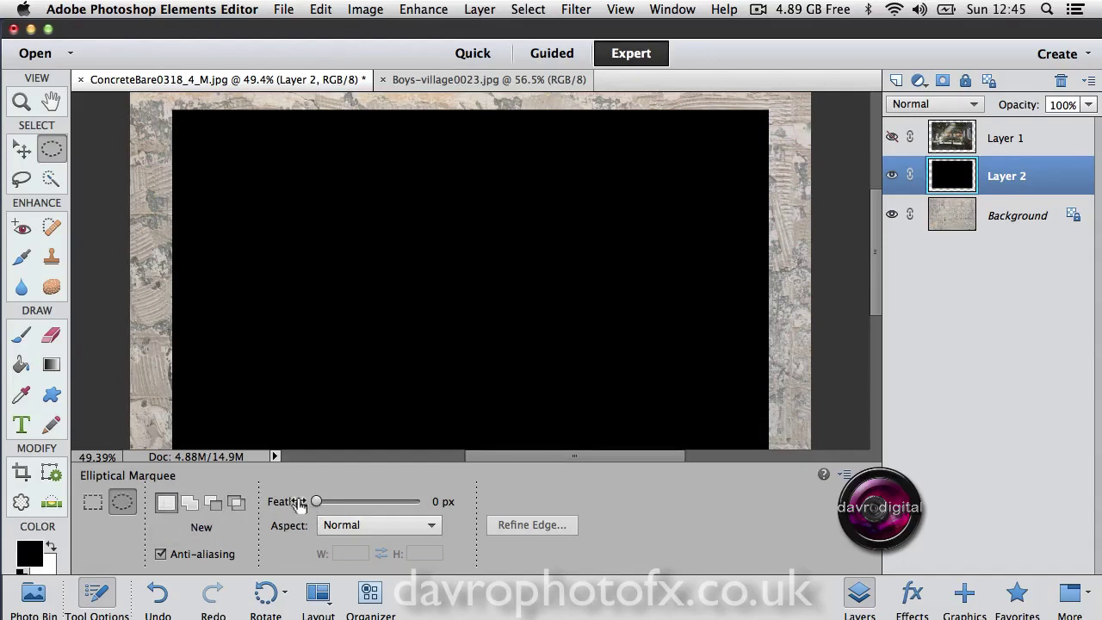
click(95, 593)
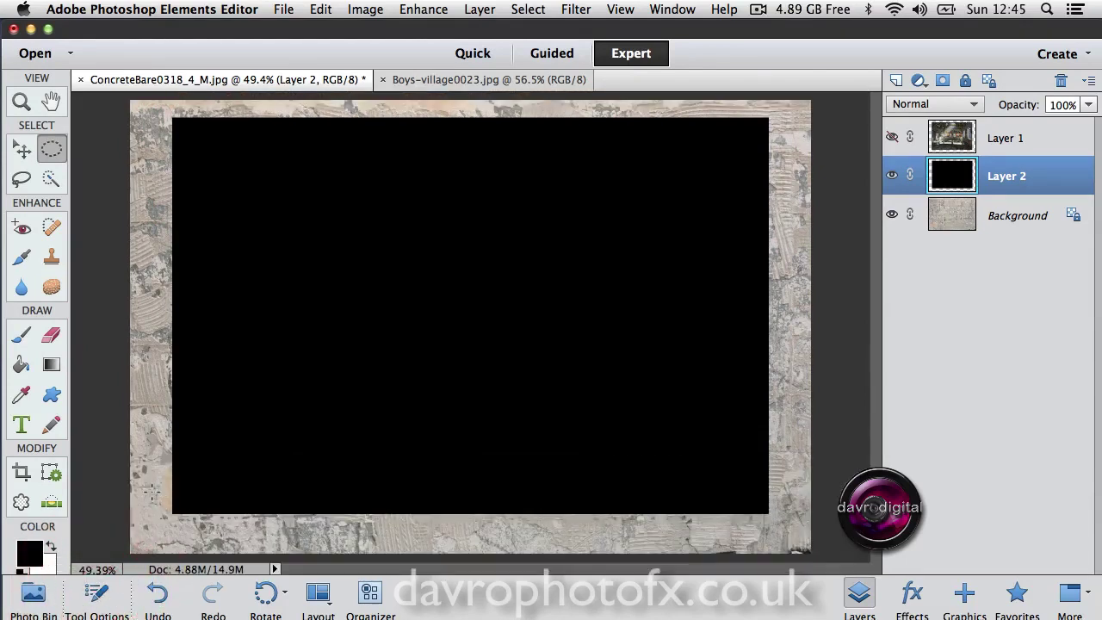
Step: Delete an elliptical slice from the bottom of Layer 2's black rectangle, then deselect
drag(151, 491, 790, 534)
click(790, 536)
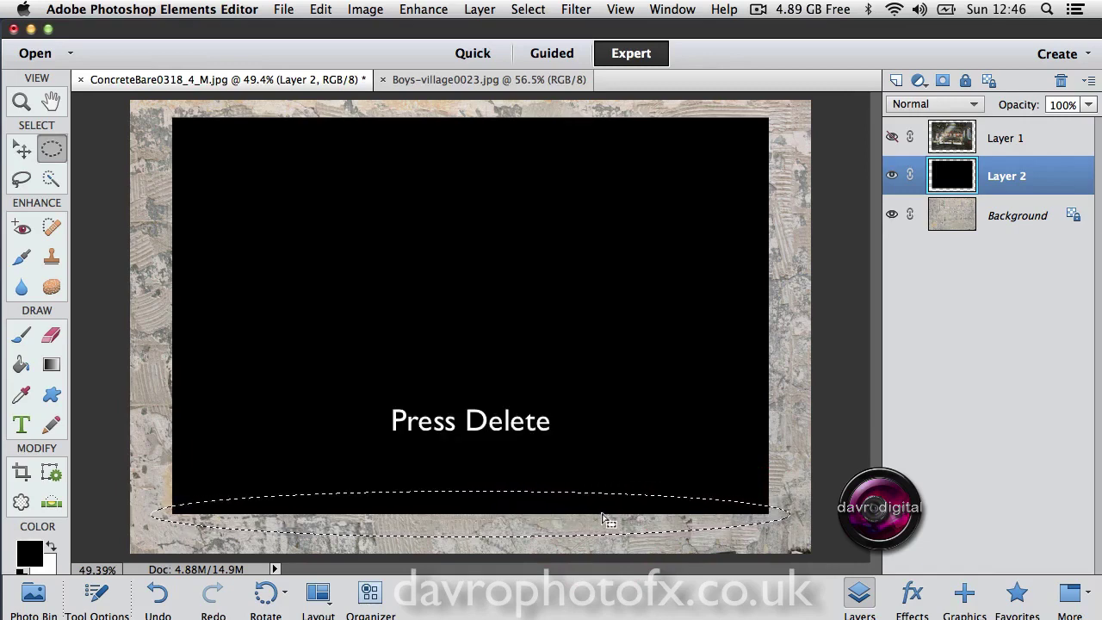
key(Delete)
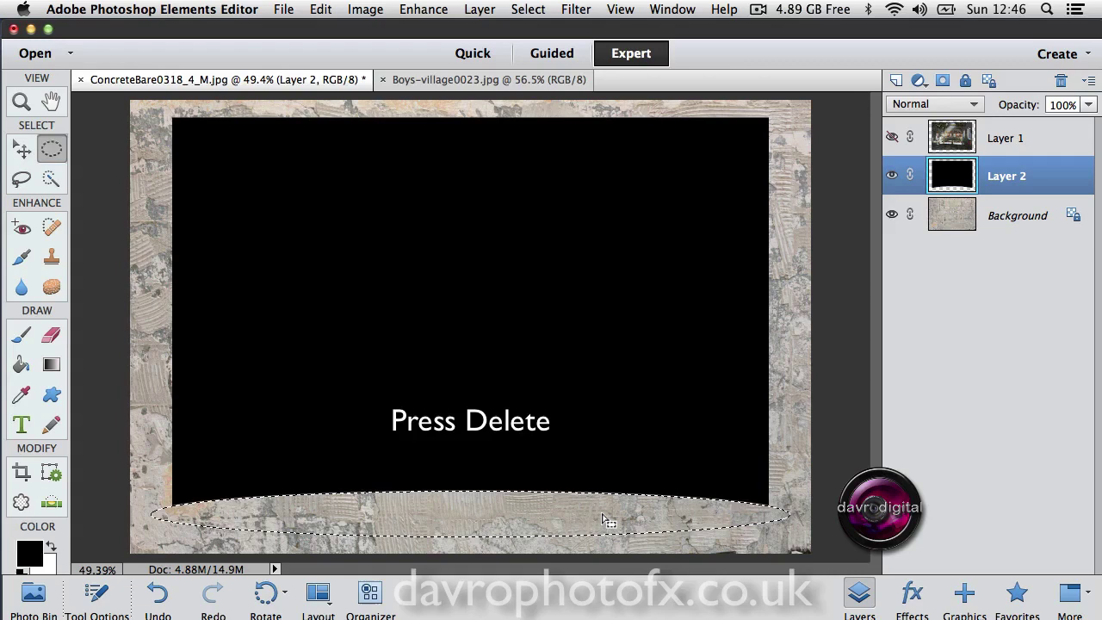
key(super+d)
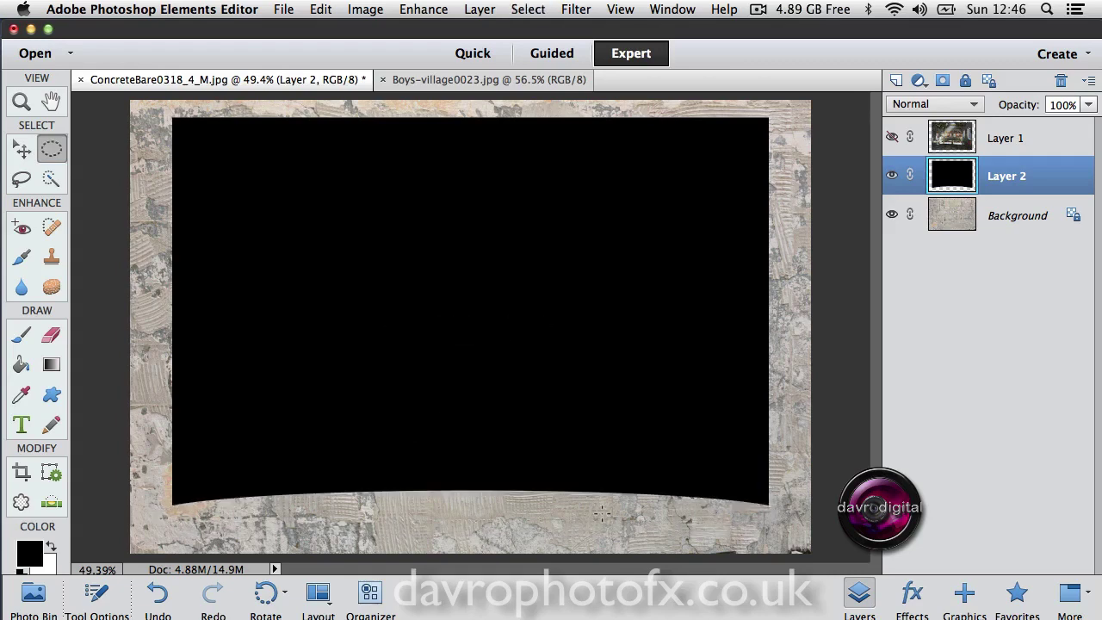
Step: Show Layer 1 again and move the black Layer 2 down so its curved edge peeks below the photo
click(893, 139)
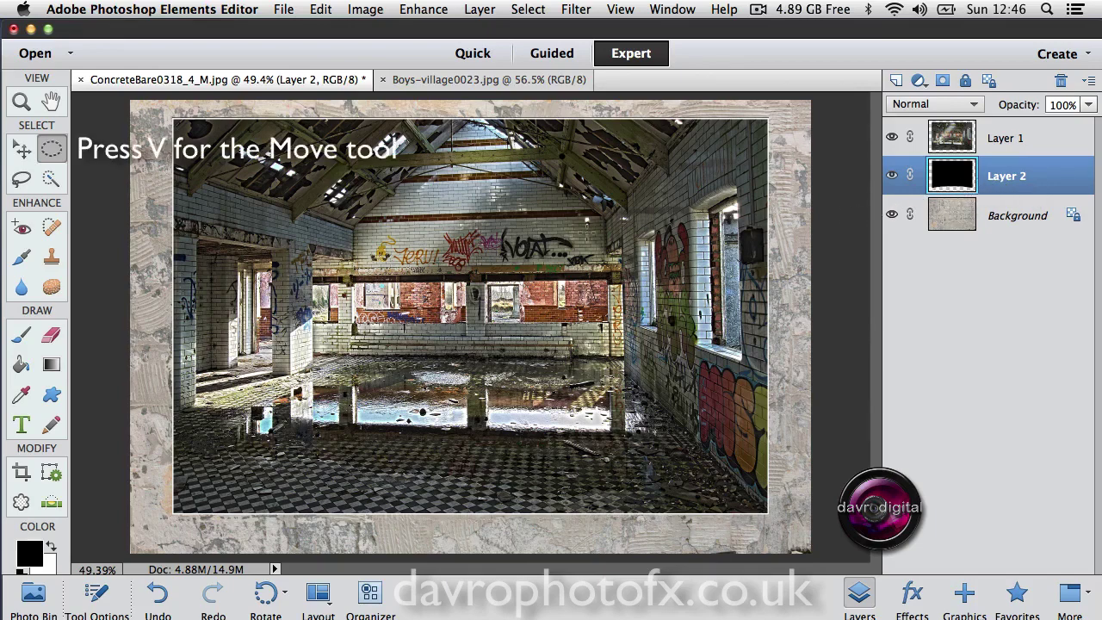
key(v)
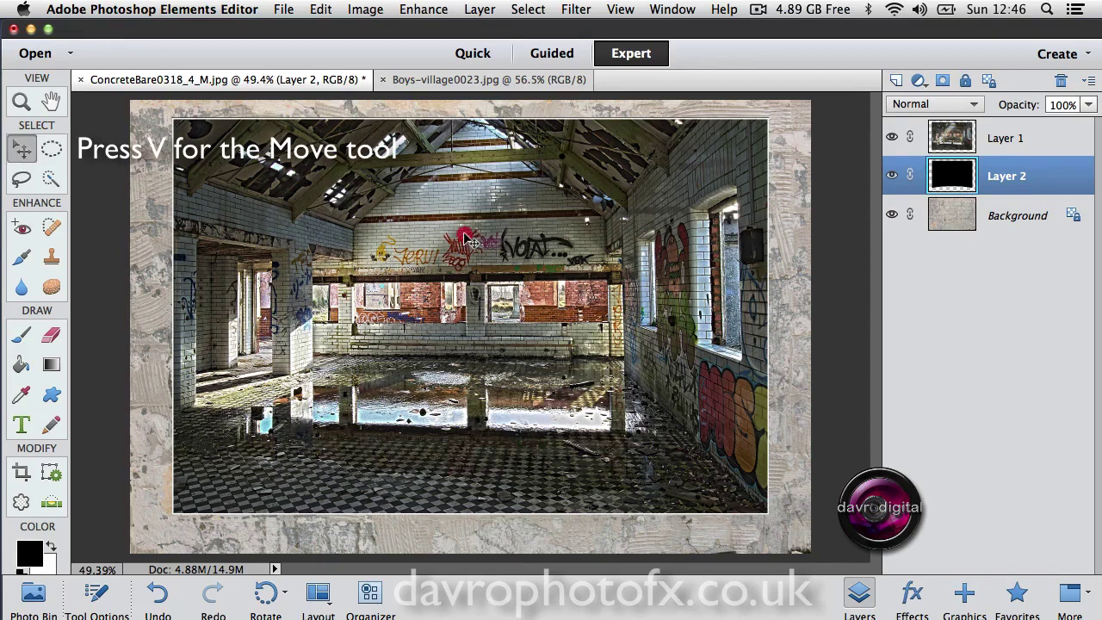
drag(465, 236, 465, 270)
click(888, 175)
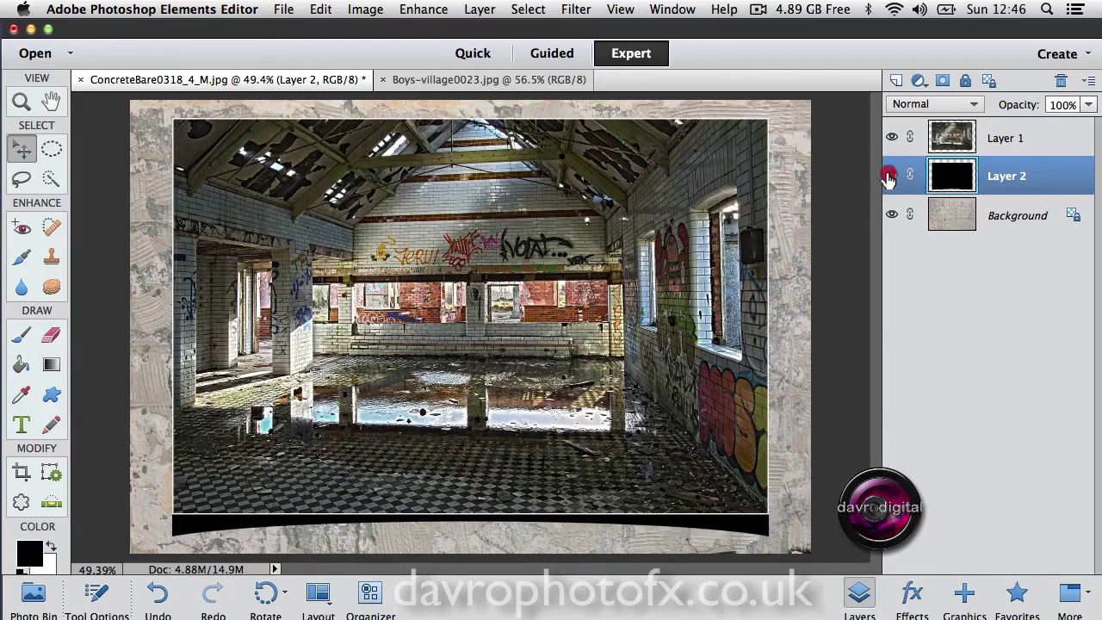
click(888, 176)
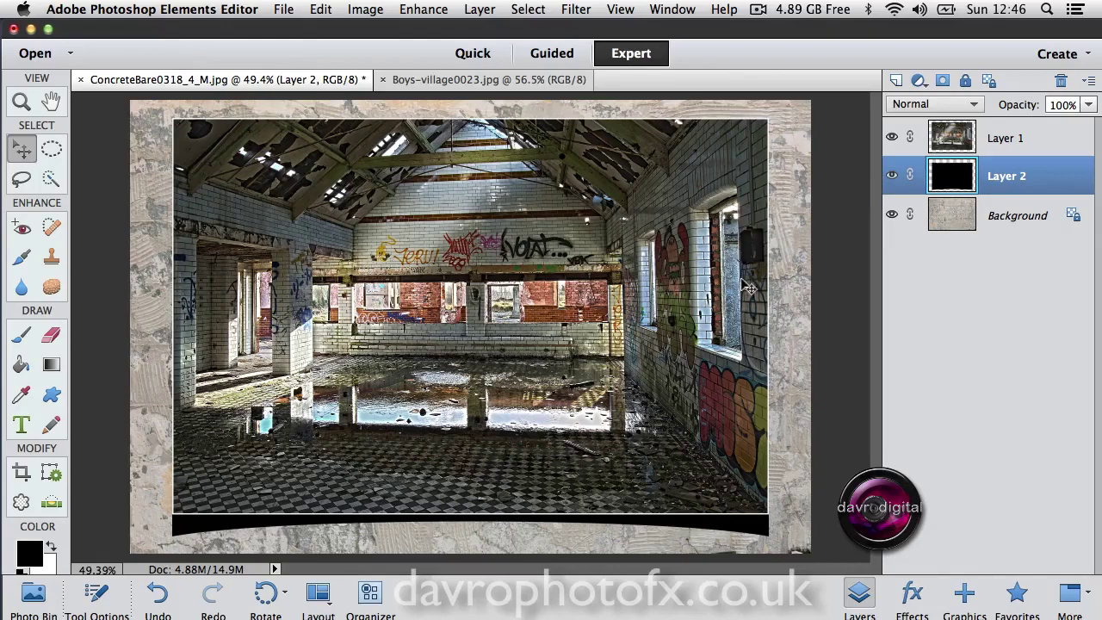
Step: Hide Layer 1 and apply a 10-pixel Gaussian Blur to Layer 2's black shadow
click(892, 138)
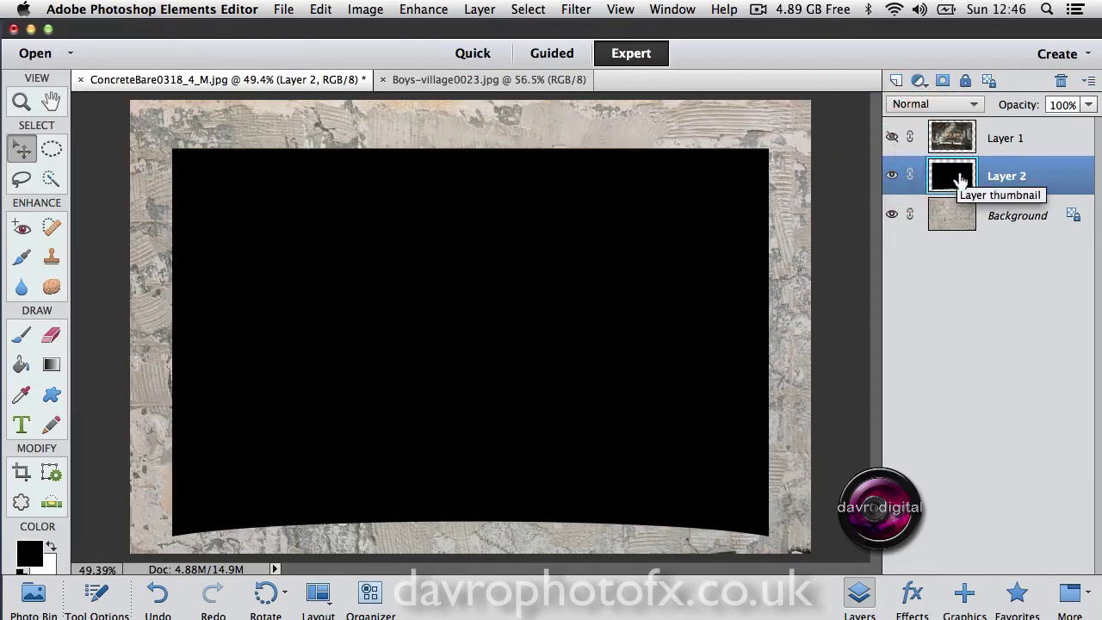
click(573, 9)
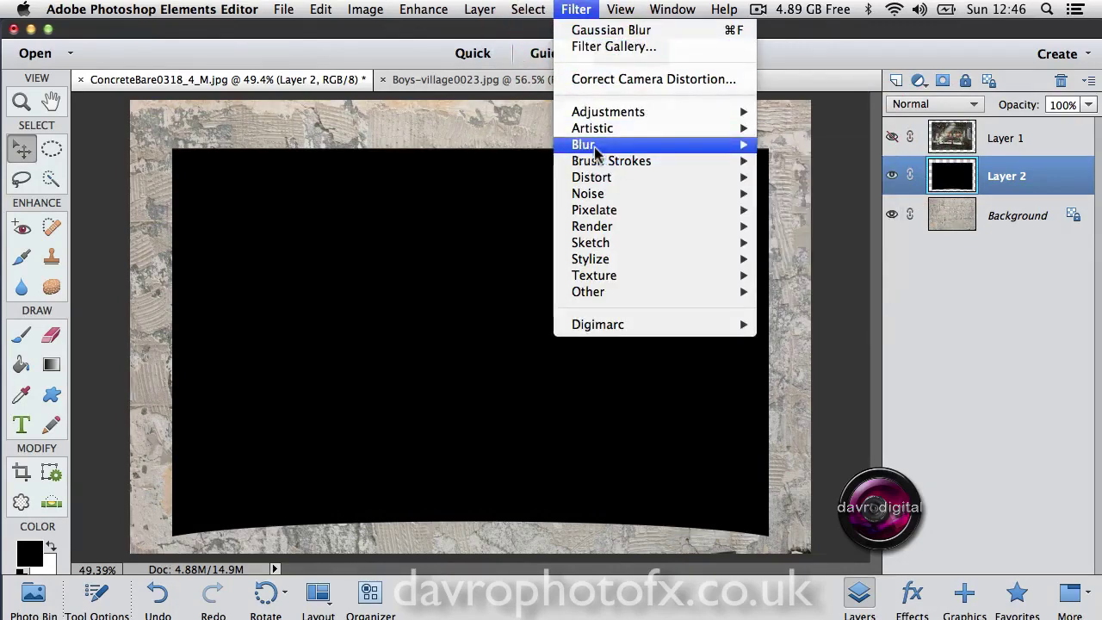
mouse_move(638, 148)
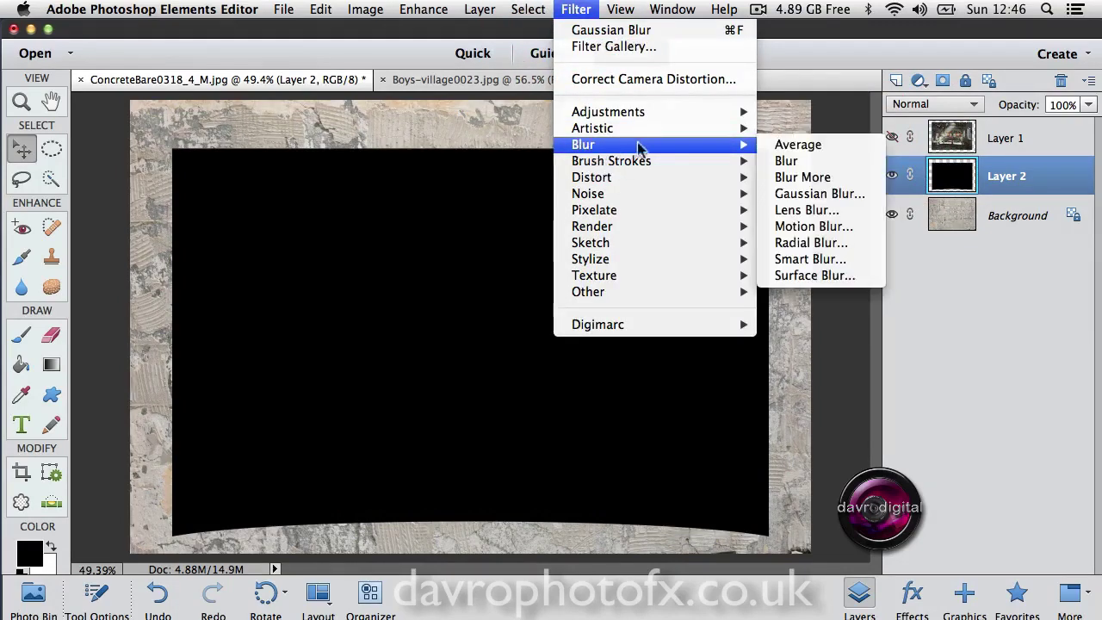
click(794, 197)
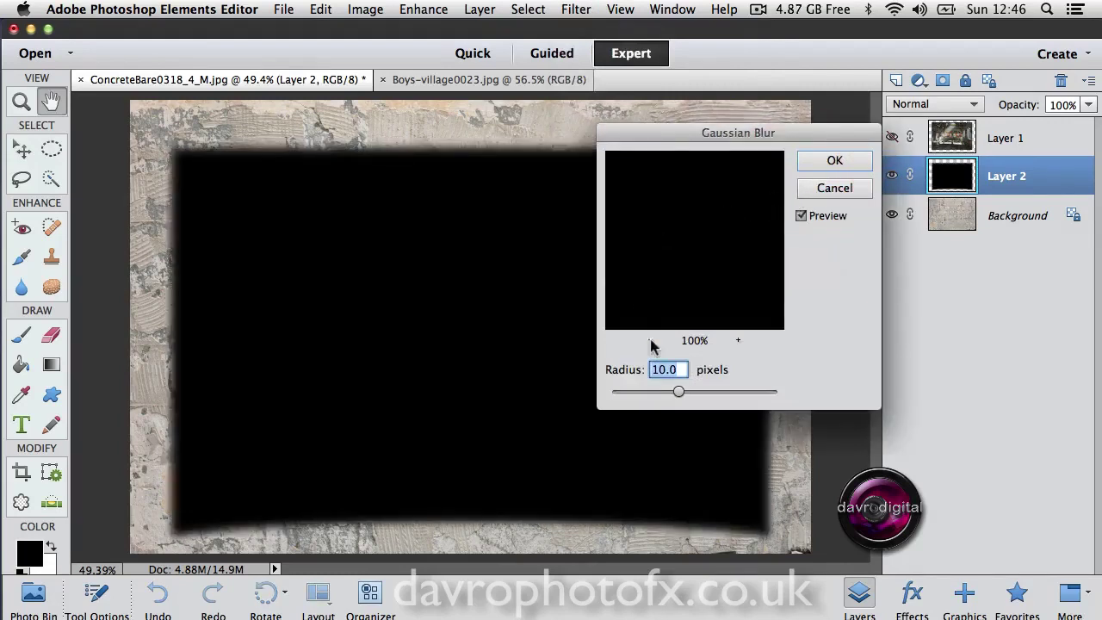
drag(678, 392, 610, 392)
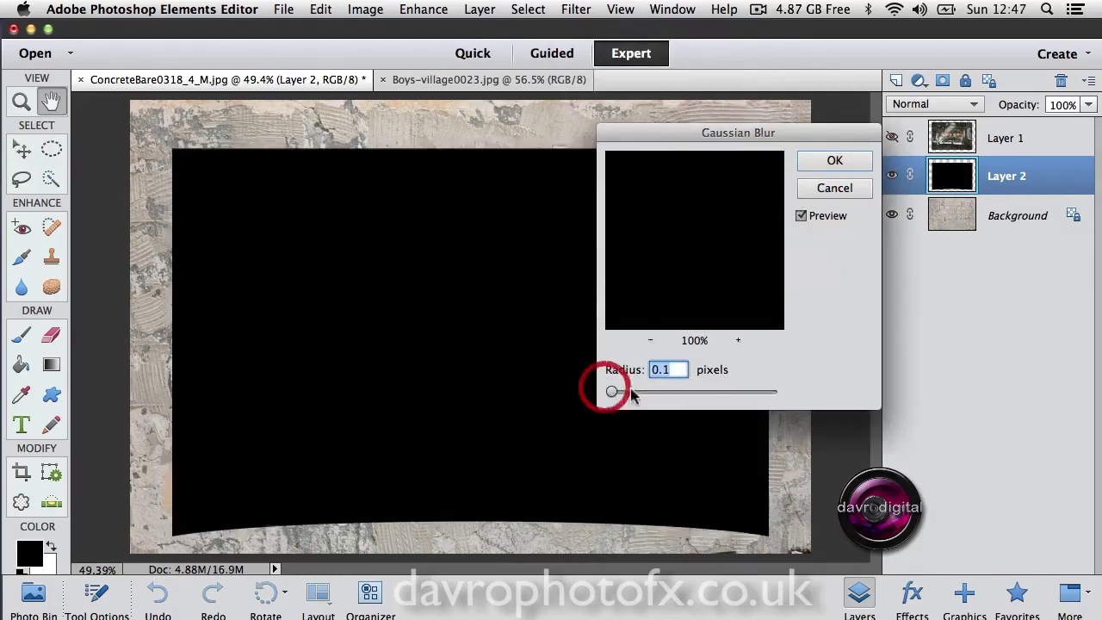
click(472, 149)
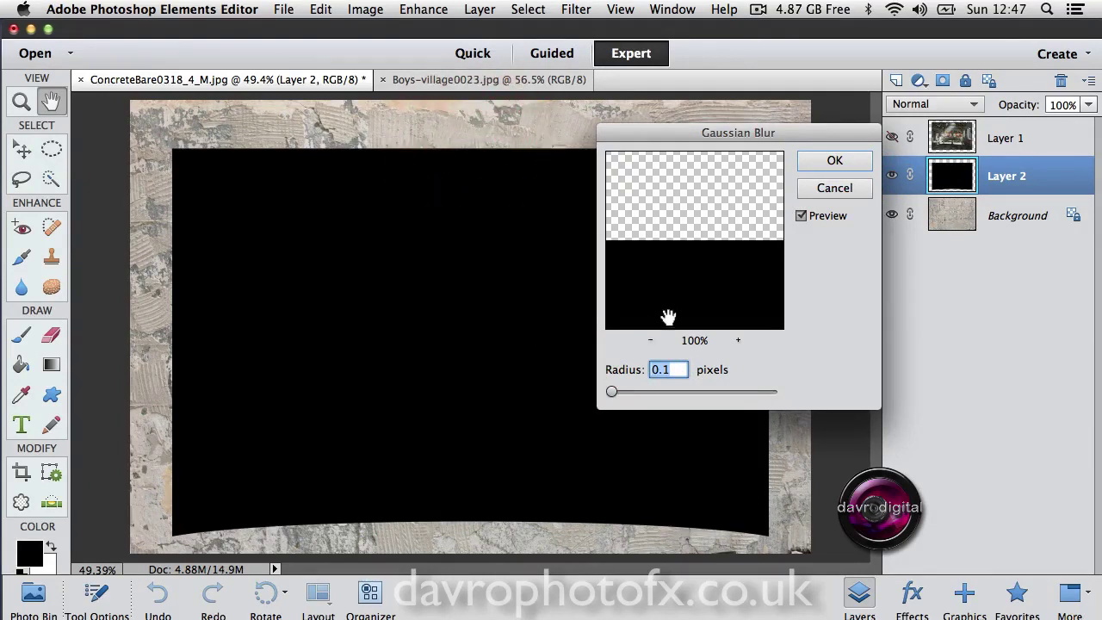
drag(611, 391, 679, 392)
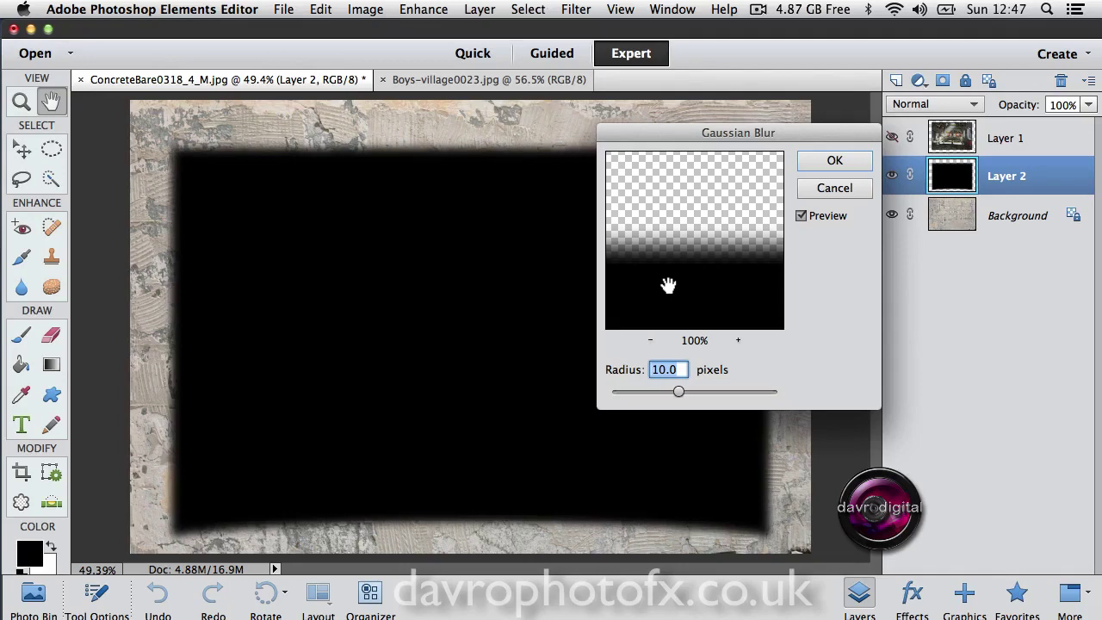
drag(680, 278, 680, 278)
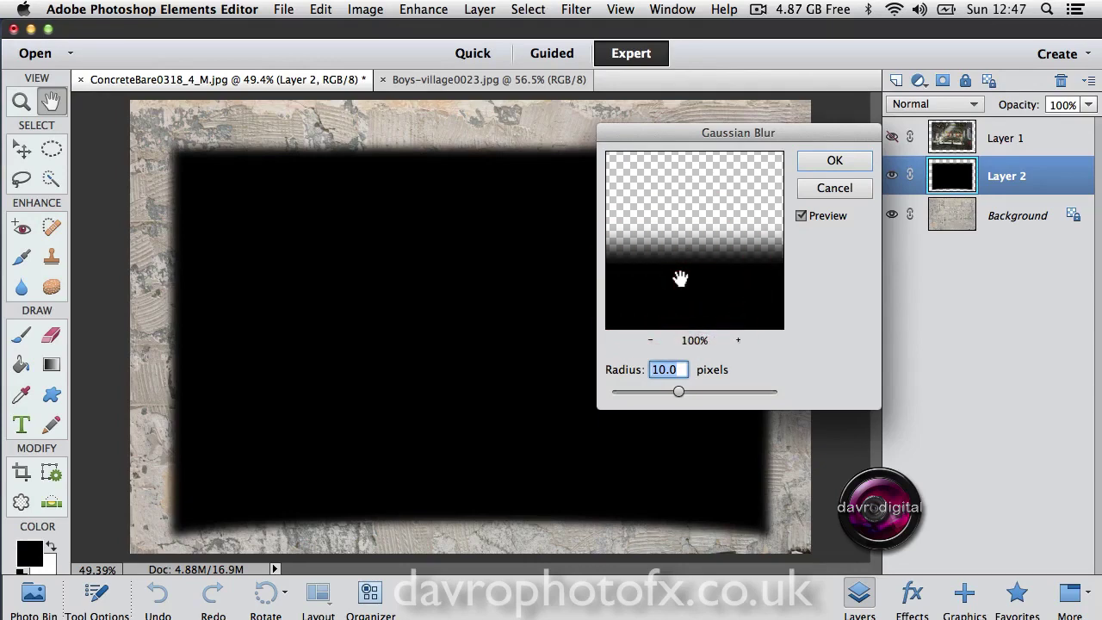
click(837, 164)
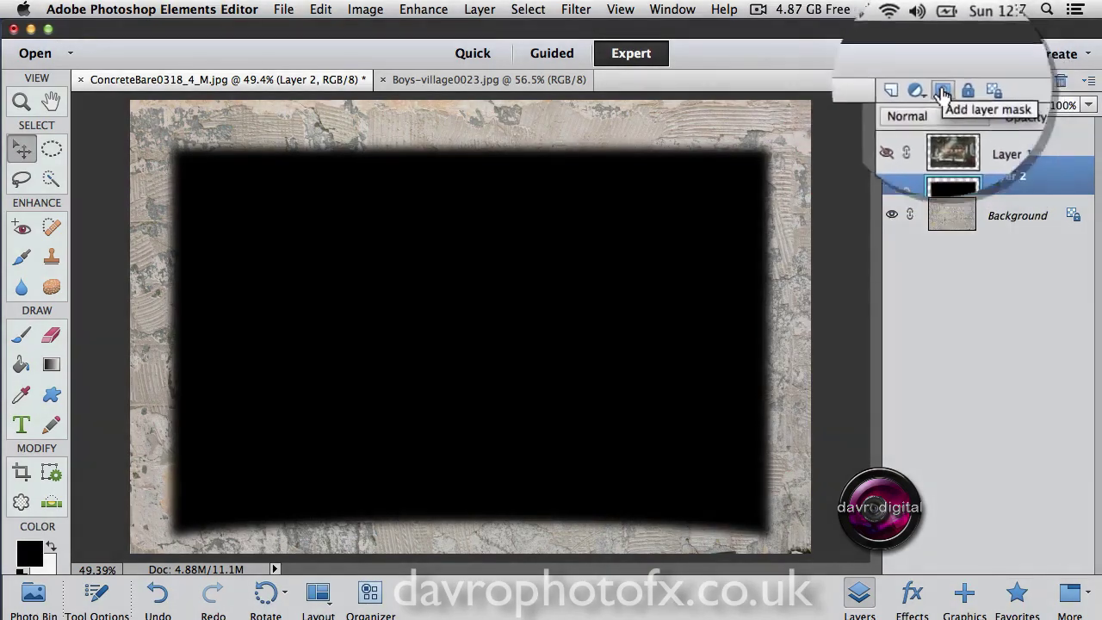
Step: Give Layer 2 a layer mask, leaving Layer 1 hidden afterwards
click(942, 80)
click(891, 138)
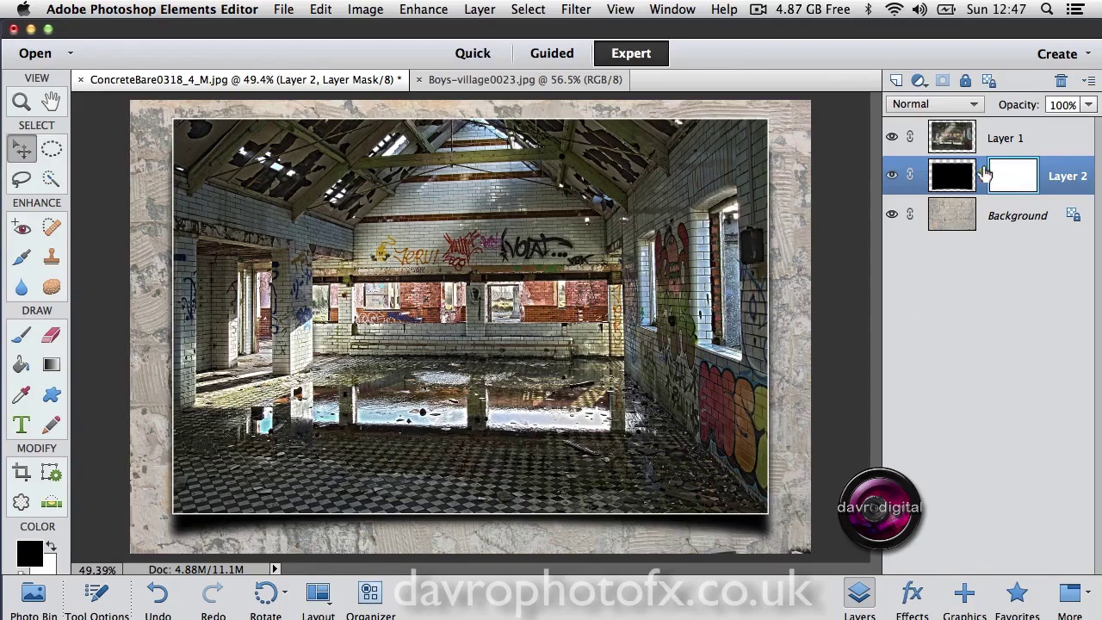
click(891, 138)
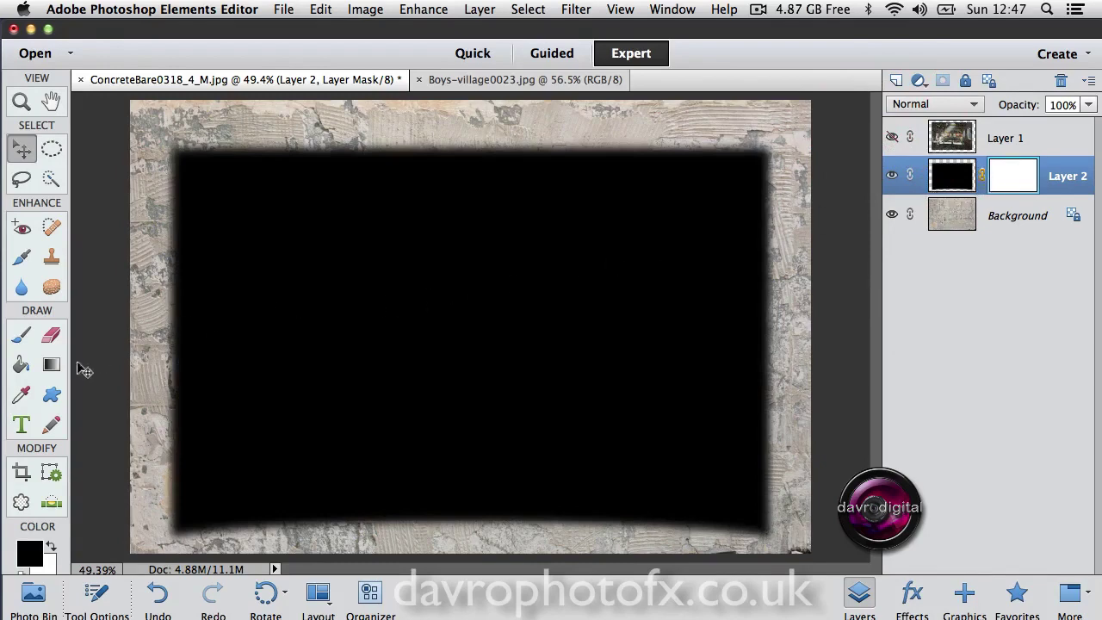
Step: Set the Gradient tool to a Linear, Foreground to Transparent gradient at 50% opacity
click(51, 365)
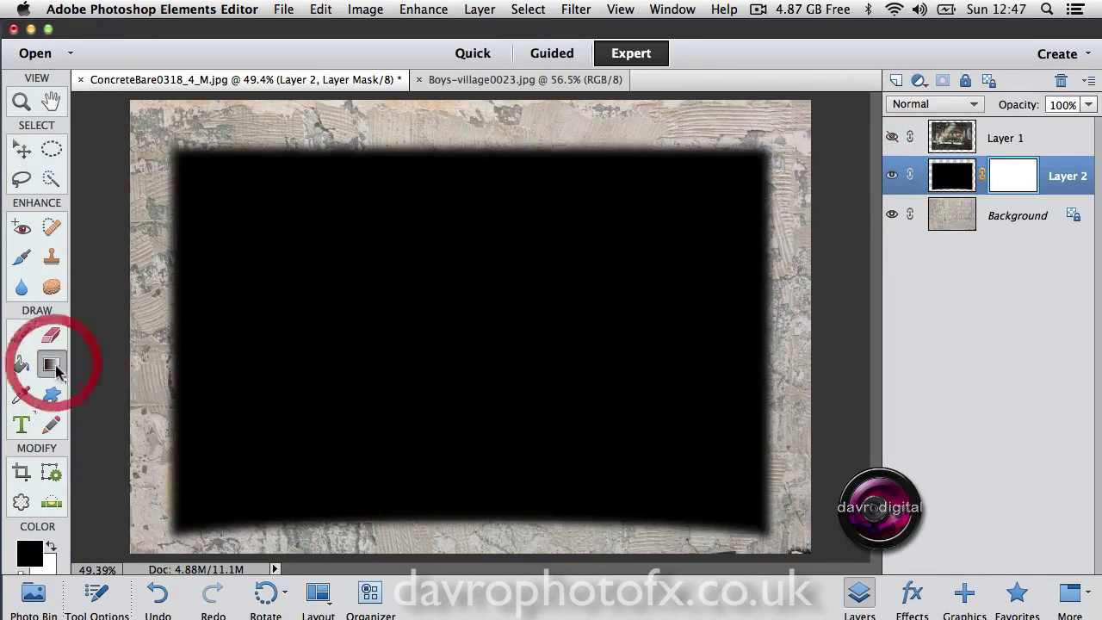
click(92, 596)
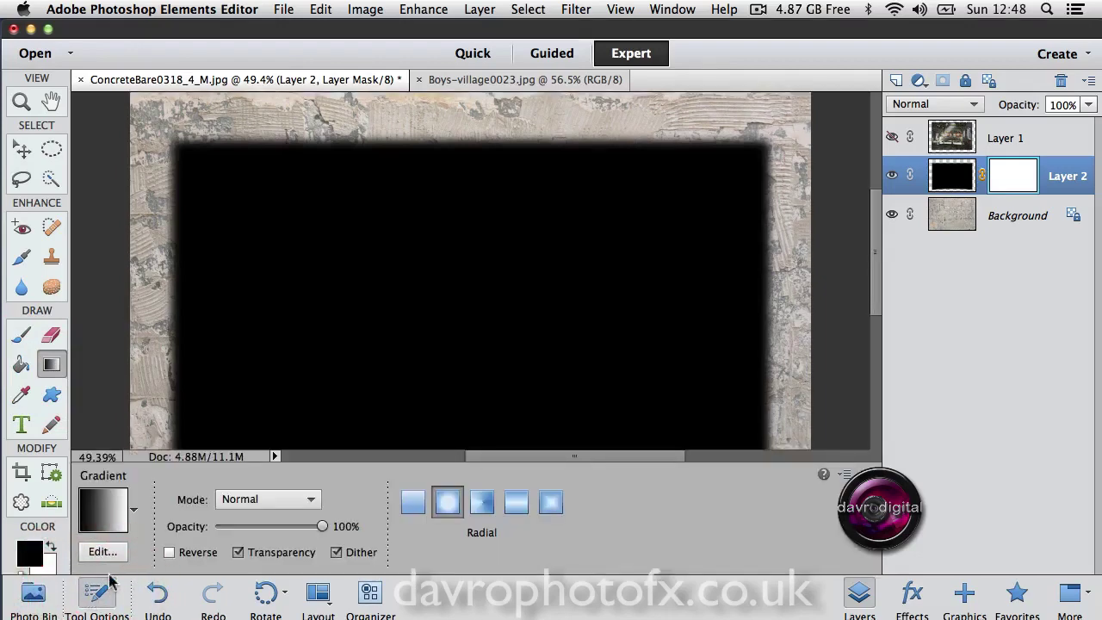
click(411, 507)
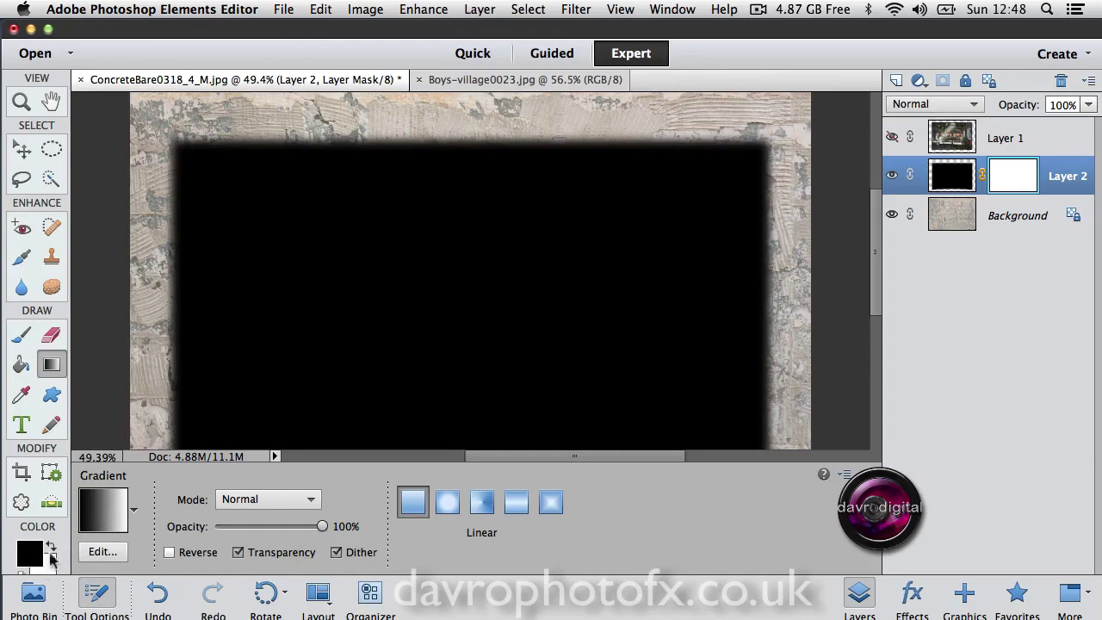
click(106, 518)
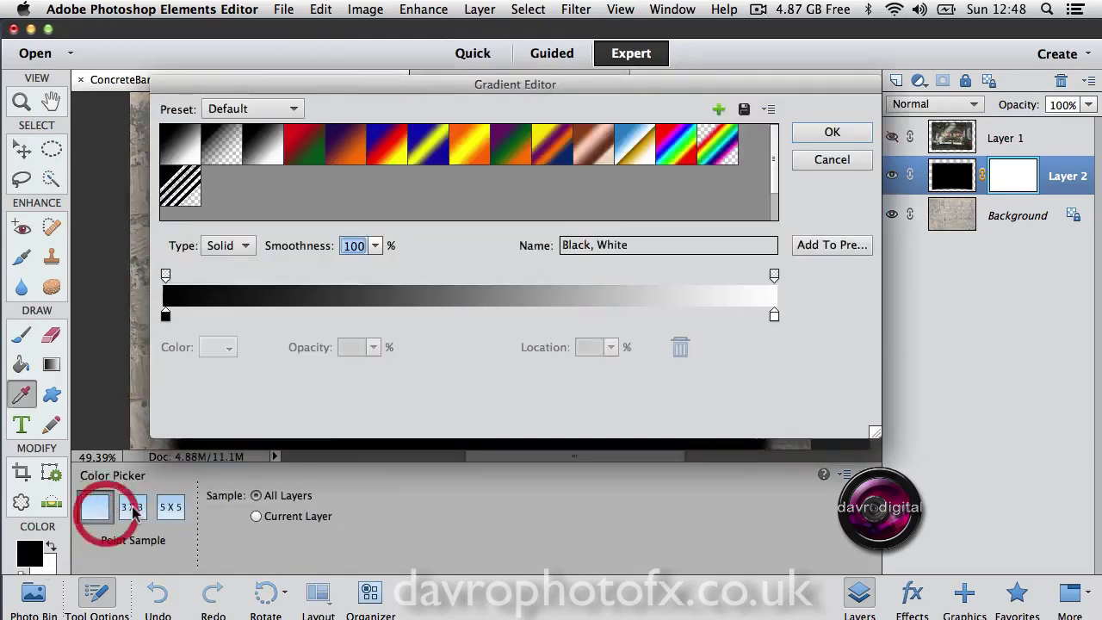
click(222, 145)
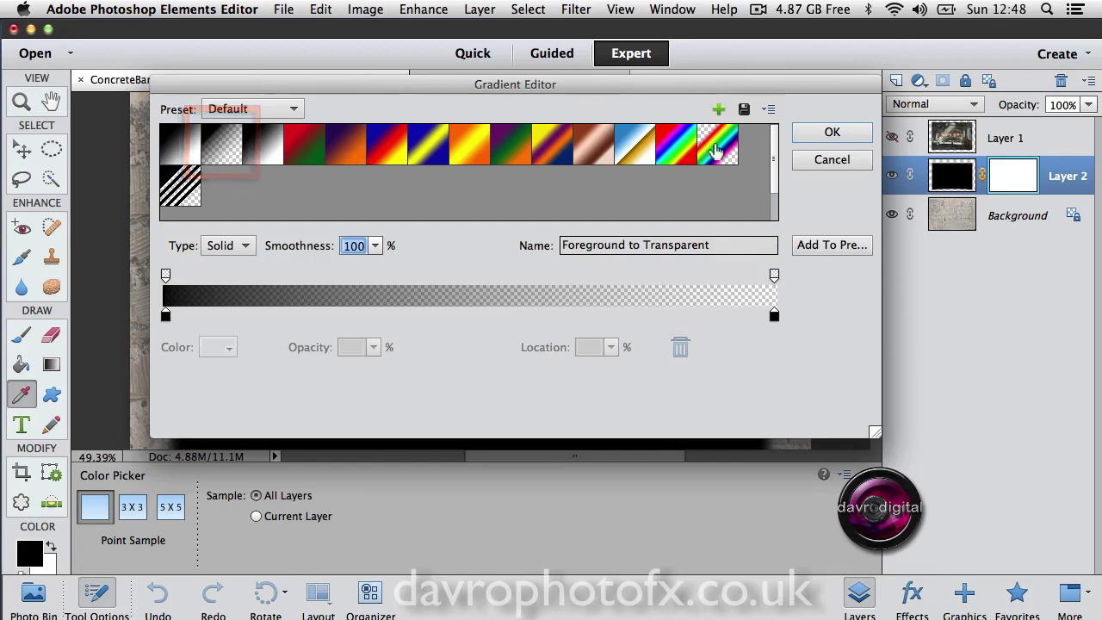
click(832, 137)
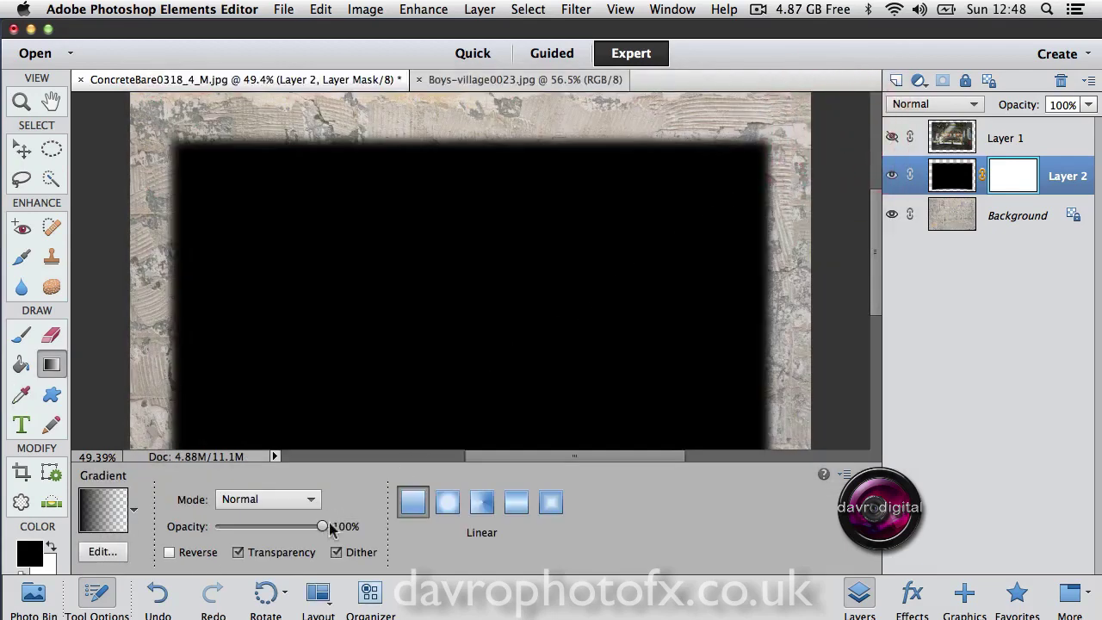
drag(321, 529, 266, 521)
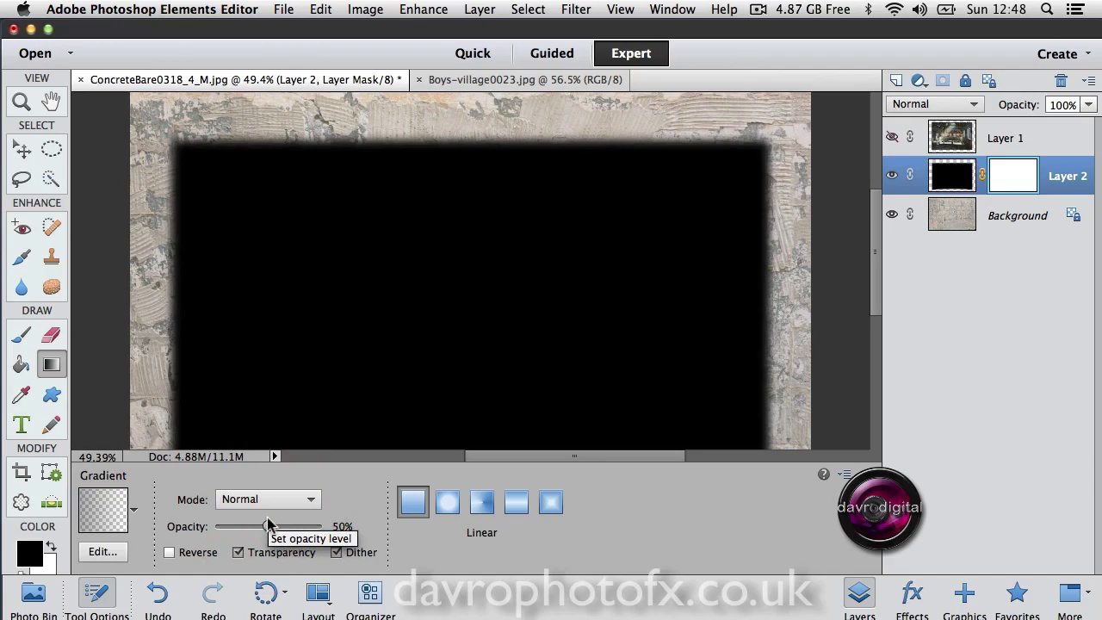
click(95, 594)
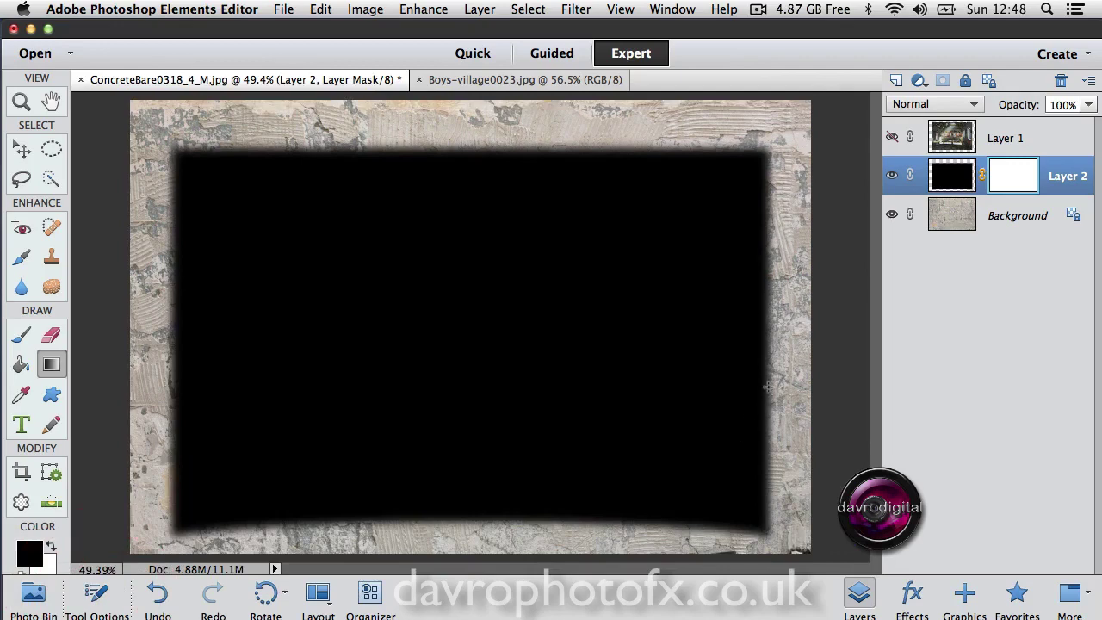
Step: Draw a horizontal gradient on Layer 2's mask fading the black layer's right edge
click(773, 322)
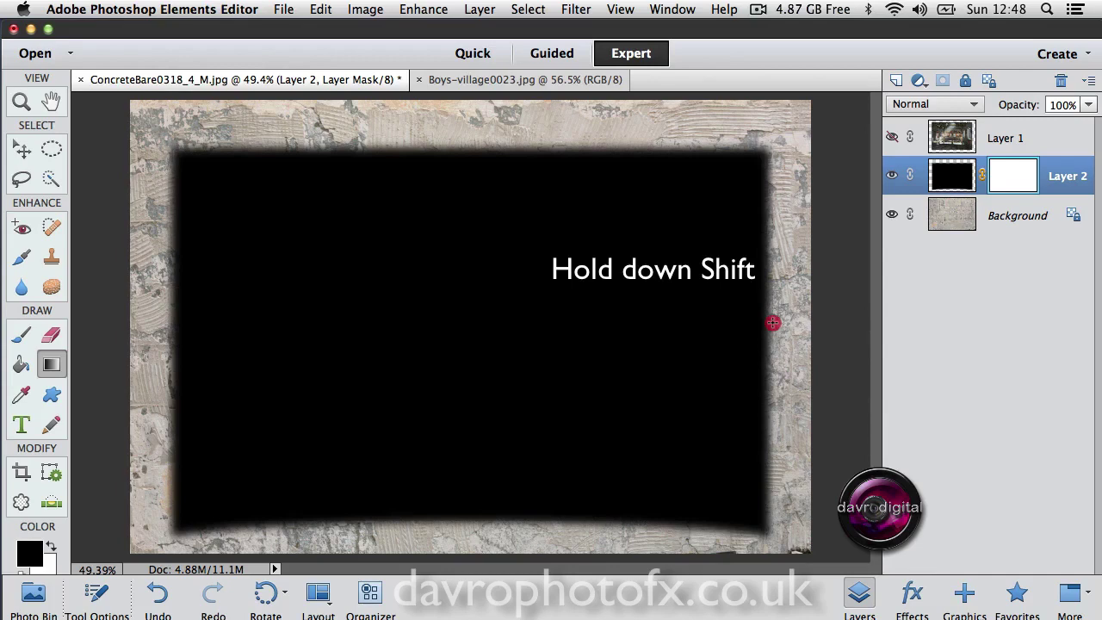
drag(772, 322, 677, 317)
key(shift)
drag(676, 318, 664, 318)
drag(662, 318, 662, 318)
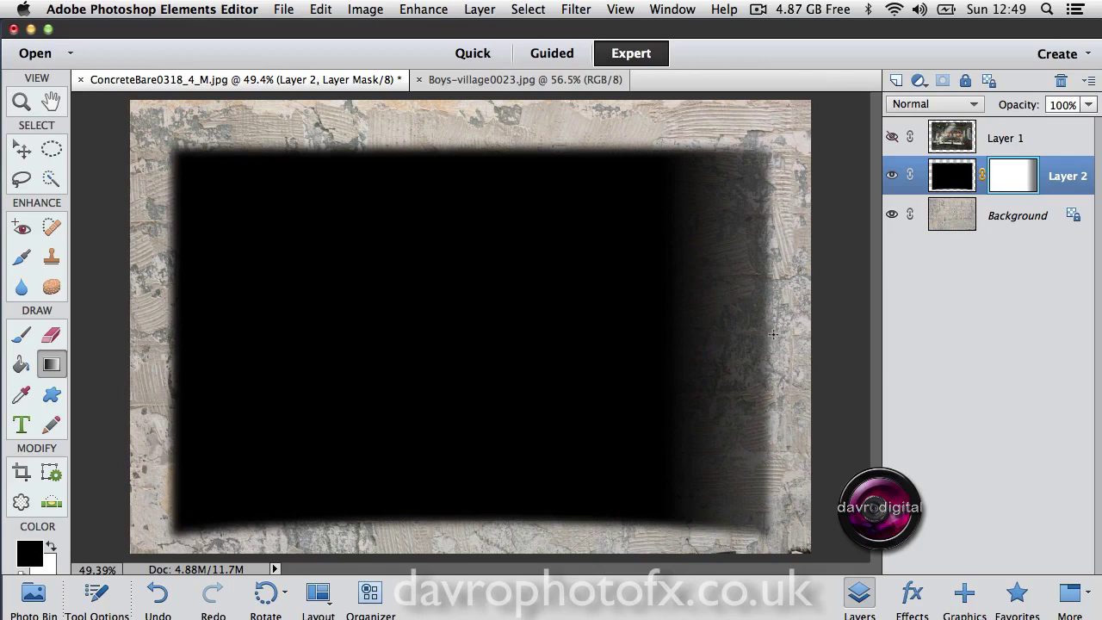
drag(772, 331, 719, 330)
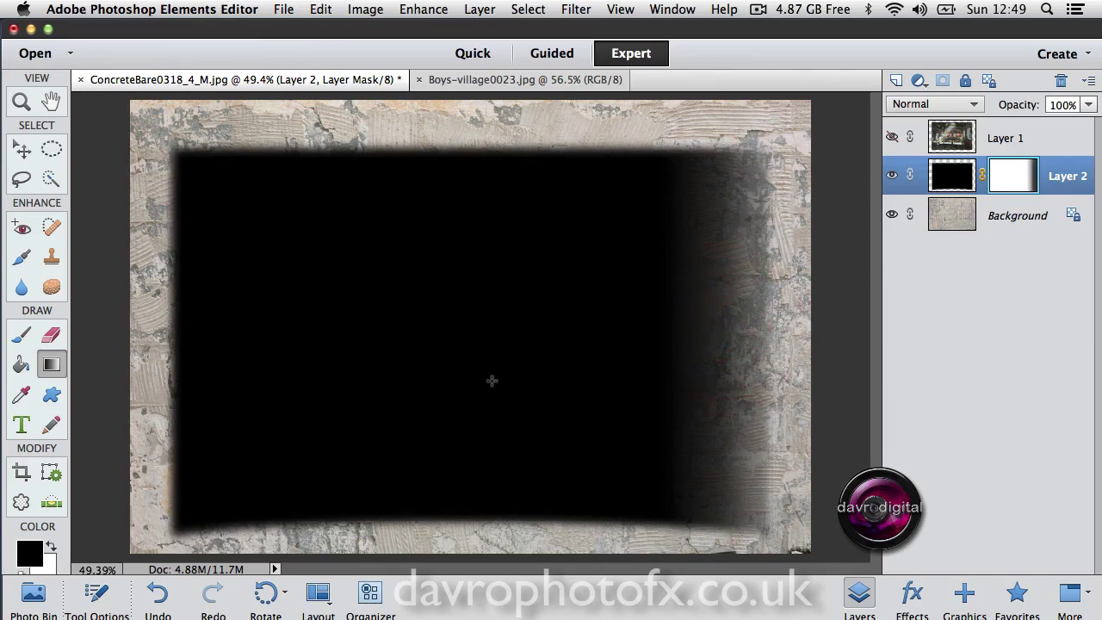
Step: Draw horizontal gradients on the mask fading the black layer's left edge into the concrete
drag(168, 333, 168, 333)
click(168, 331)
click(169, 327)
drag(170, 327, 281, 328)
drag(282, 328, 282, 328)
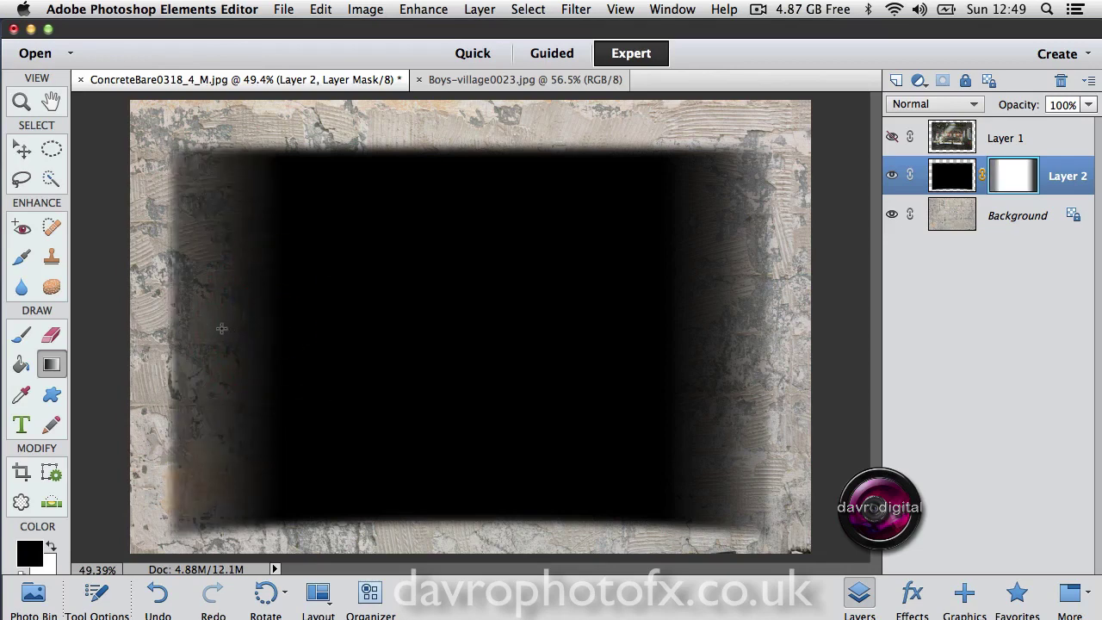
drag(172, 325, 212, 326)
drag(220, 328, 218, 326)
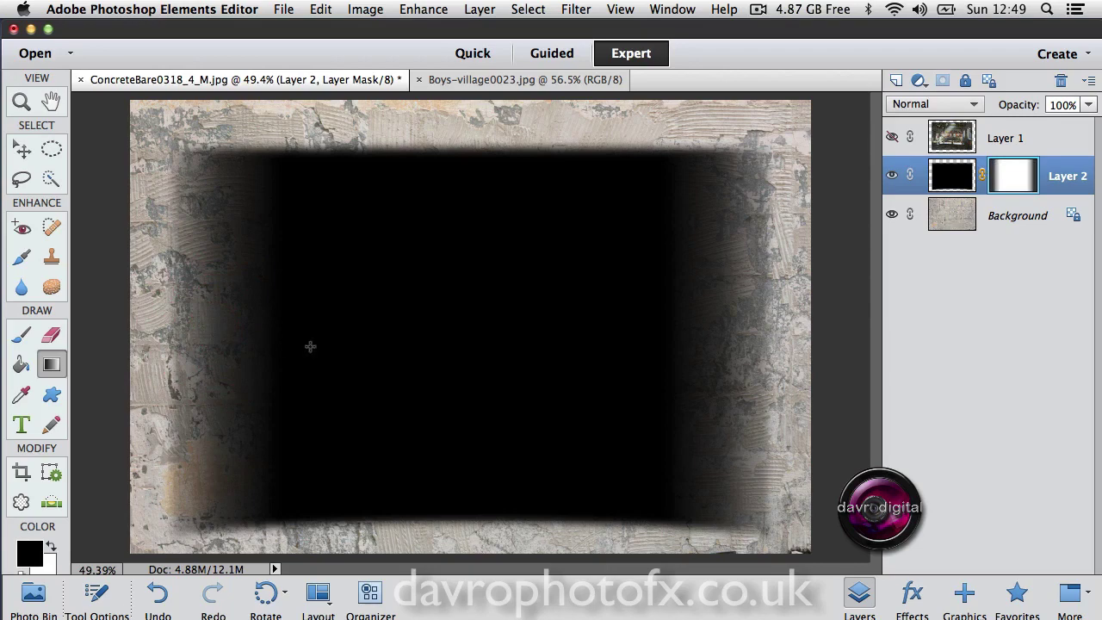
Step: Toggle the hall photo's visibility and scrub the black layer's opacity to around 80%
click(893, 138)
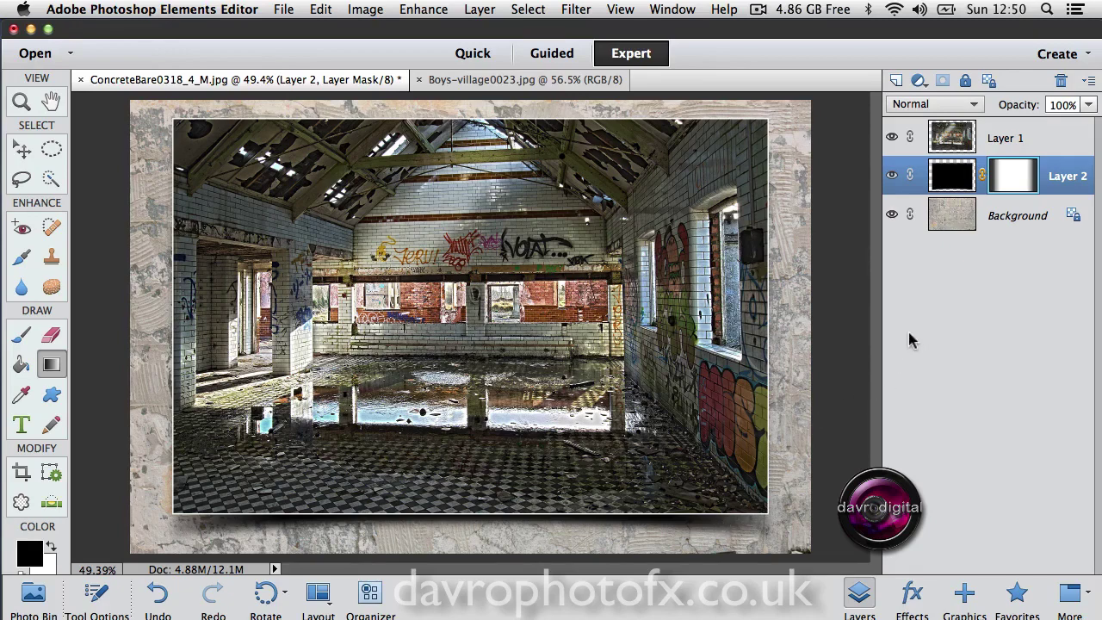
click(891, 138)
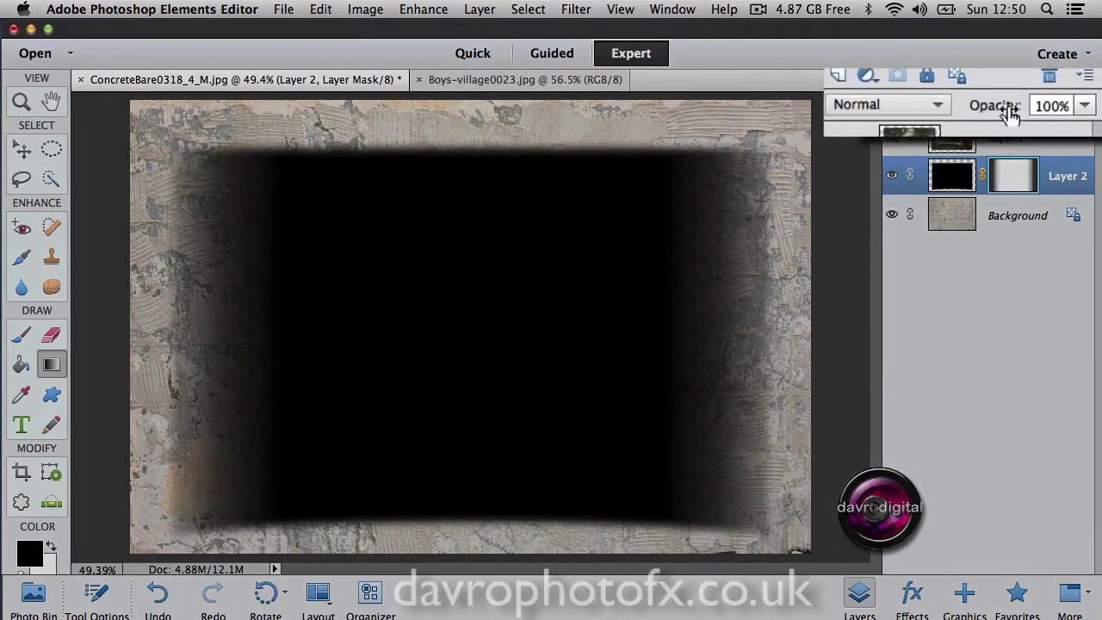
drag(999, 105, 982, 112)
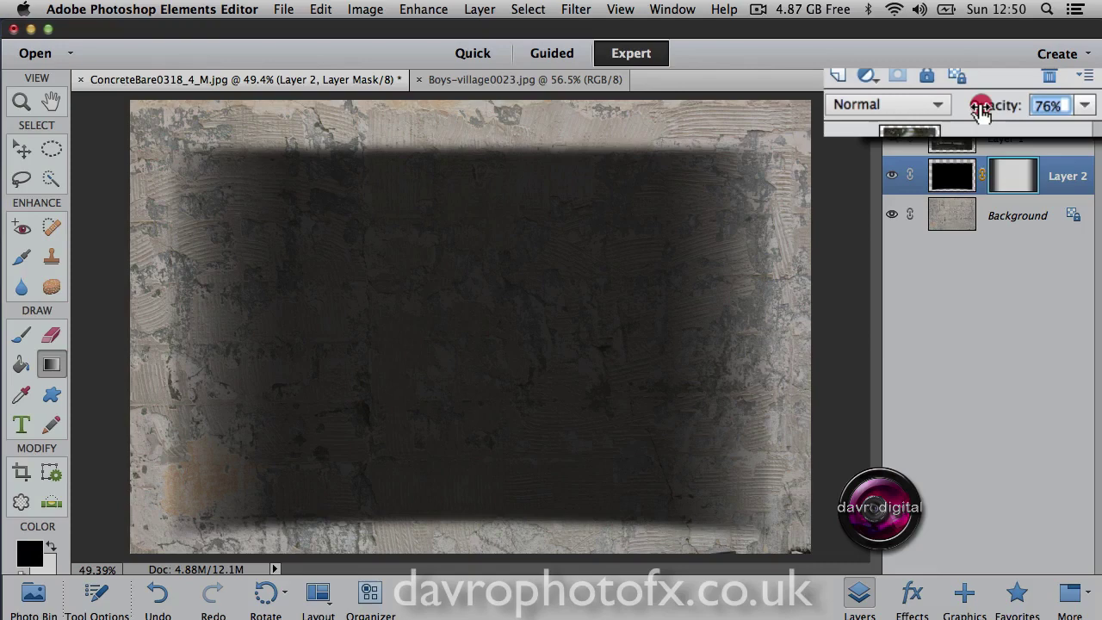
drag(982, 111, 979, 108)
drag(979, 108, 984, 108)
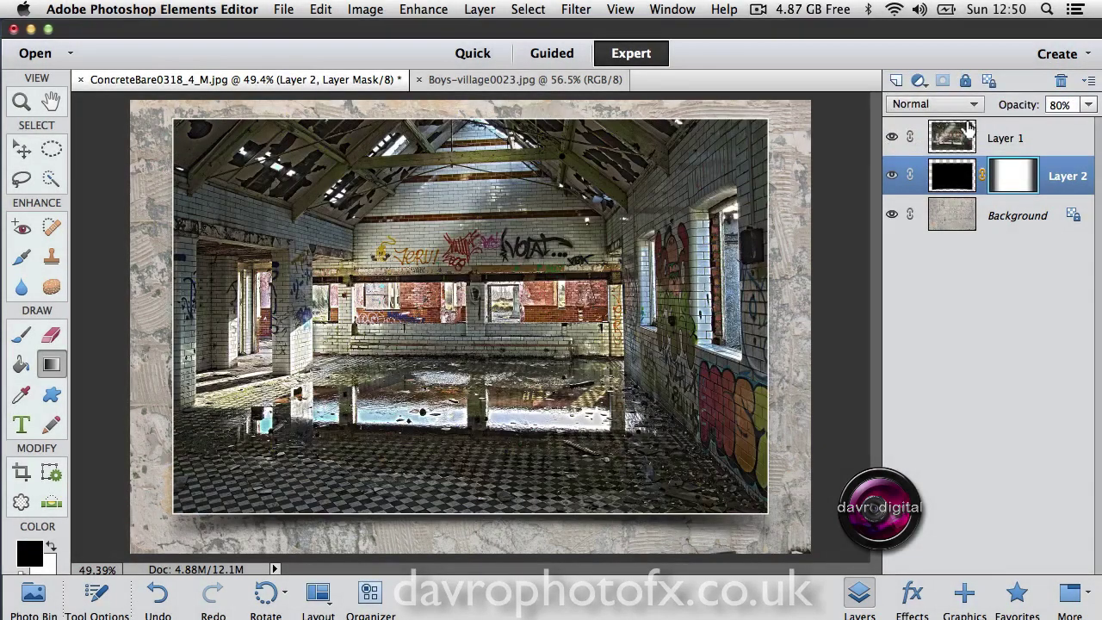
drag(1002, 105, 1006, 107)
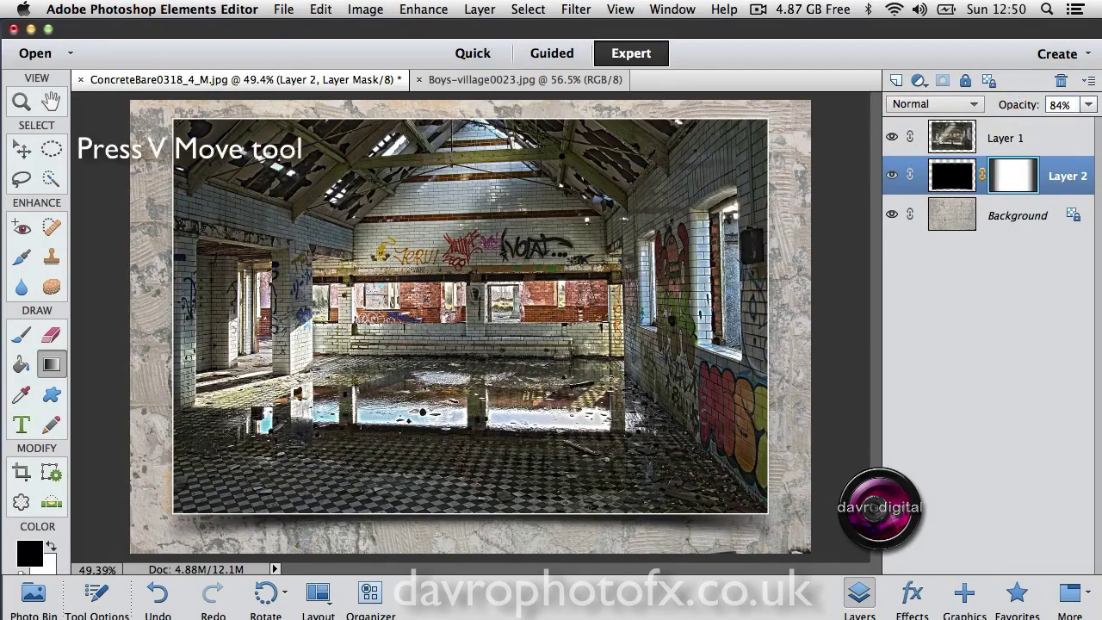
Step: Switch to the Move tool and settle the black shadow layer at 79% opacity
key(v)
drag(494, 263, 495, 280)
click(495, 280)
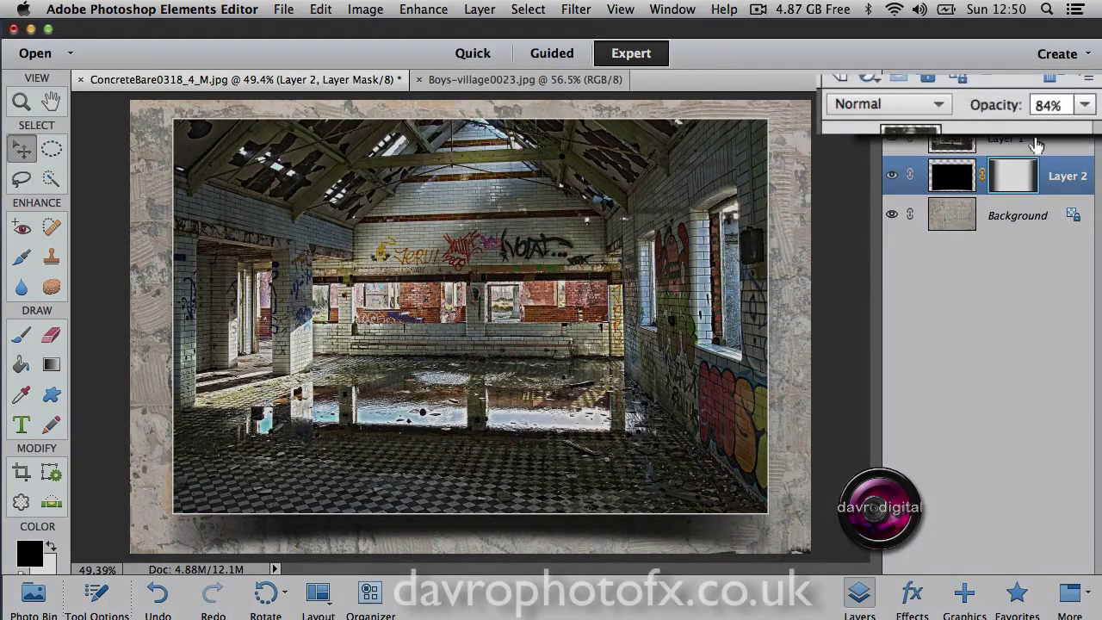
click(997, 105)
drag(999, 108, 994, 108)
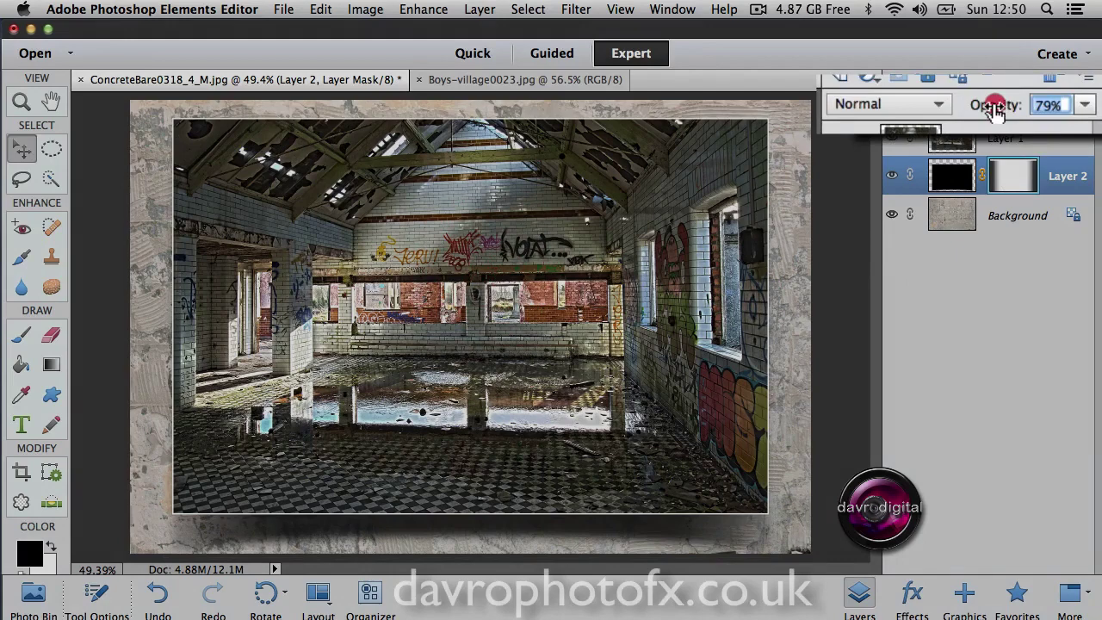
click(486, 428)
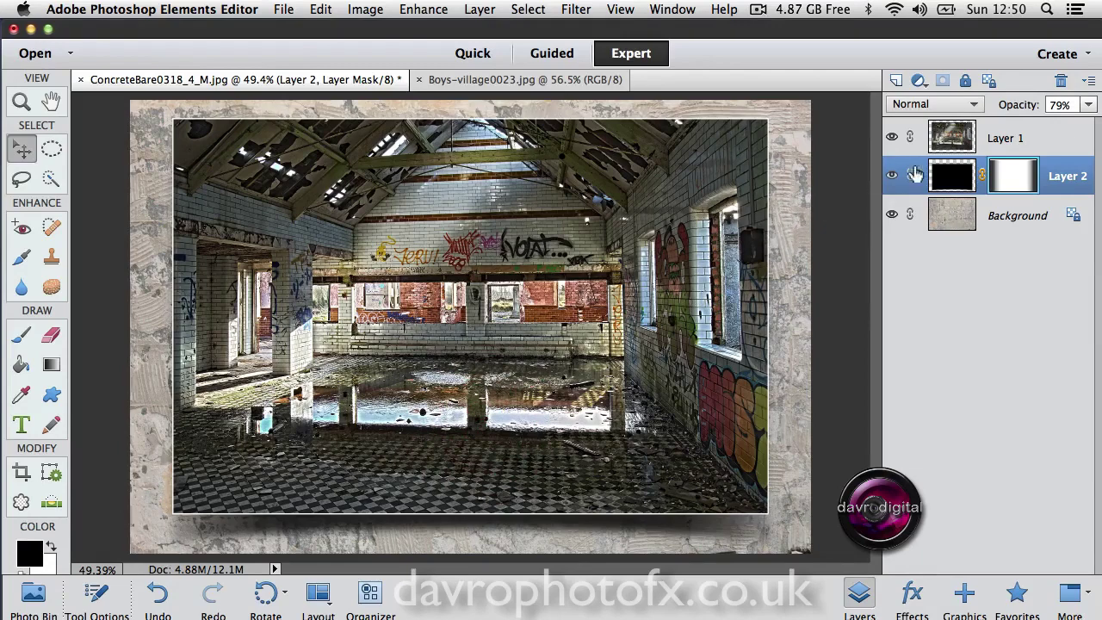
Step: Select the photo layer's outline and stroke it 15 px black on the inside
click(952, 139)
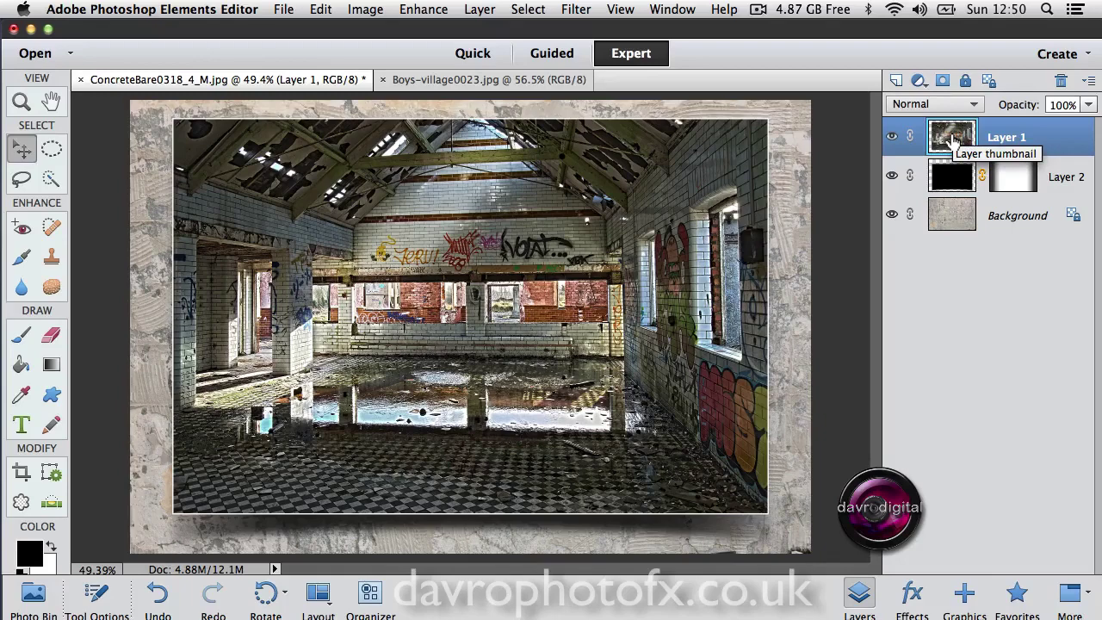
super+click(952, 140)
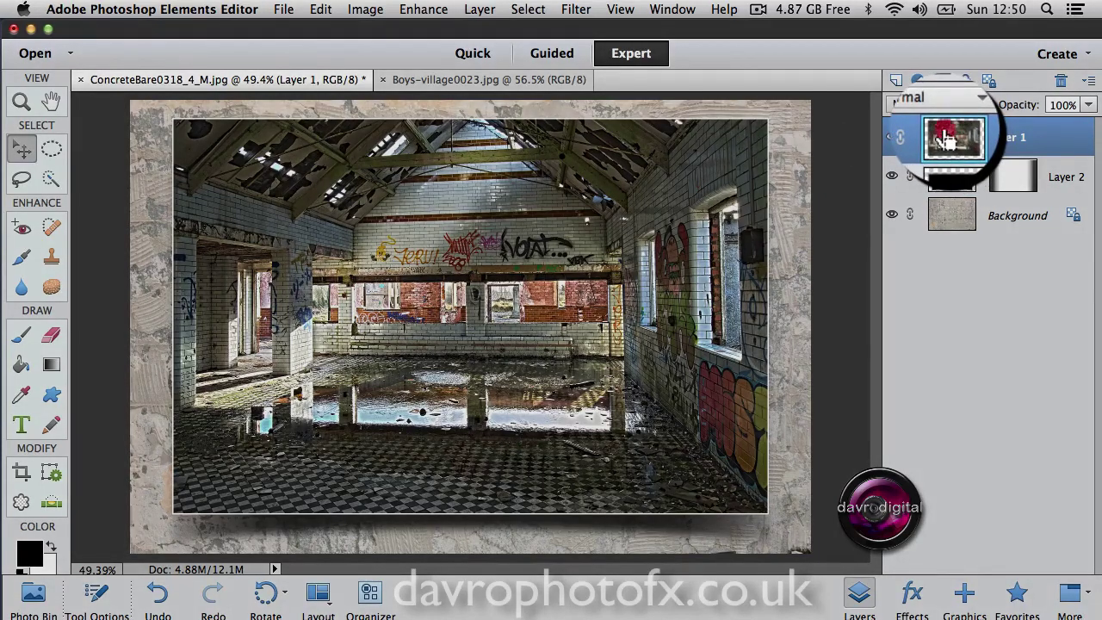
super+click(952, 139)
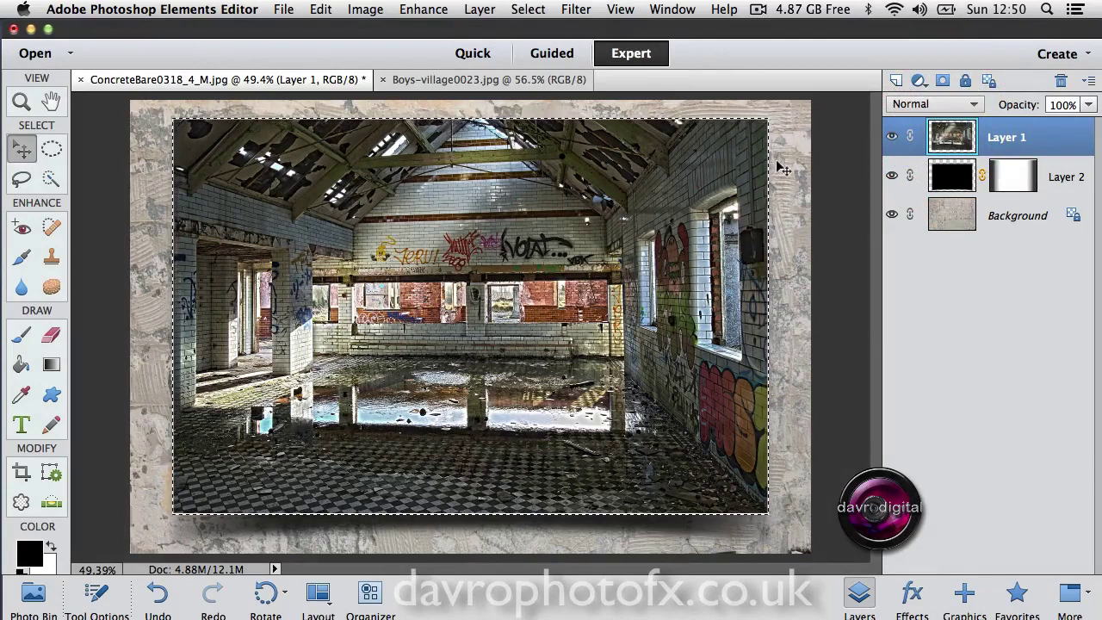
click(318, 9)
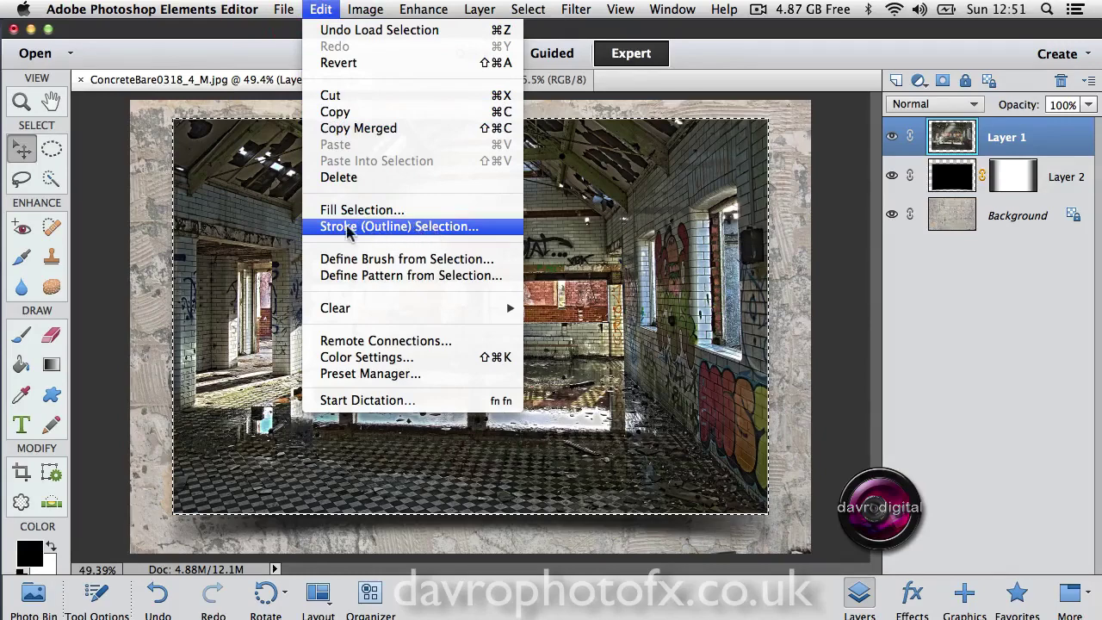
click(377, 226)
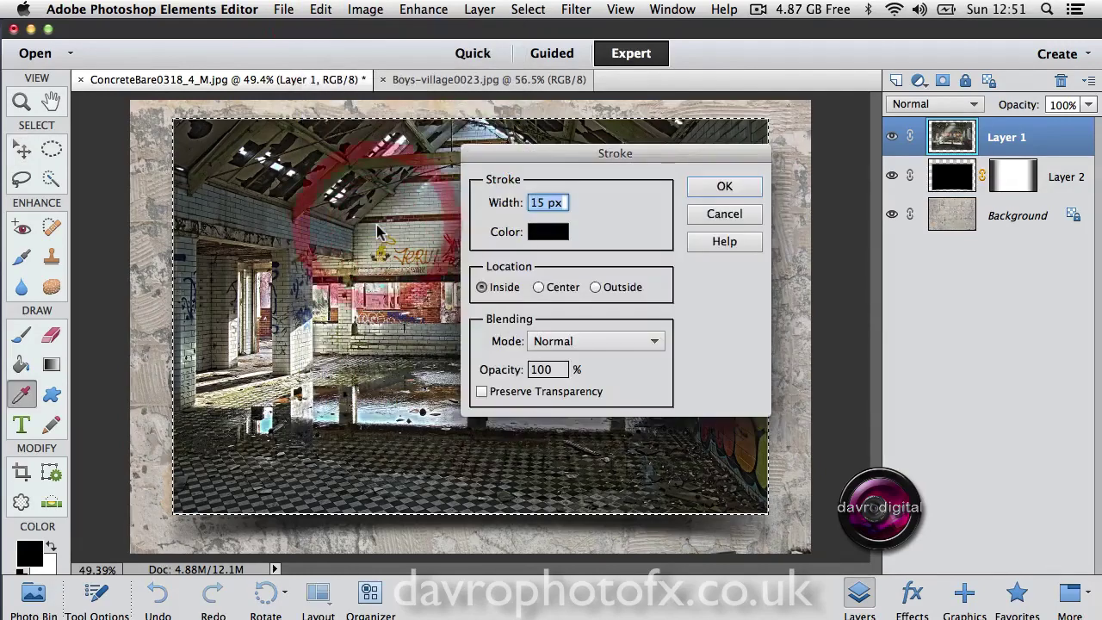
click(551, 231)
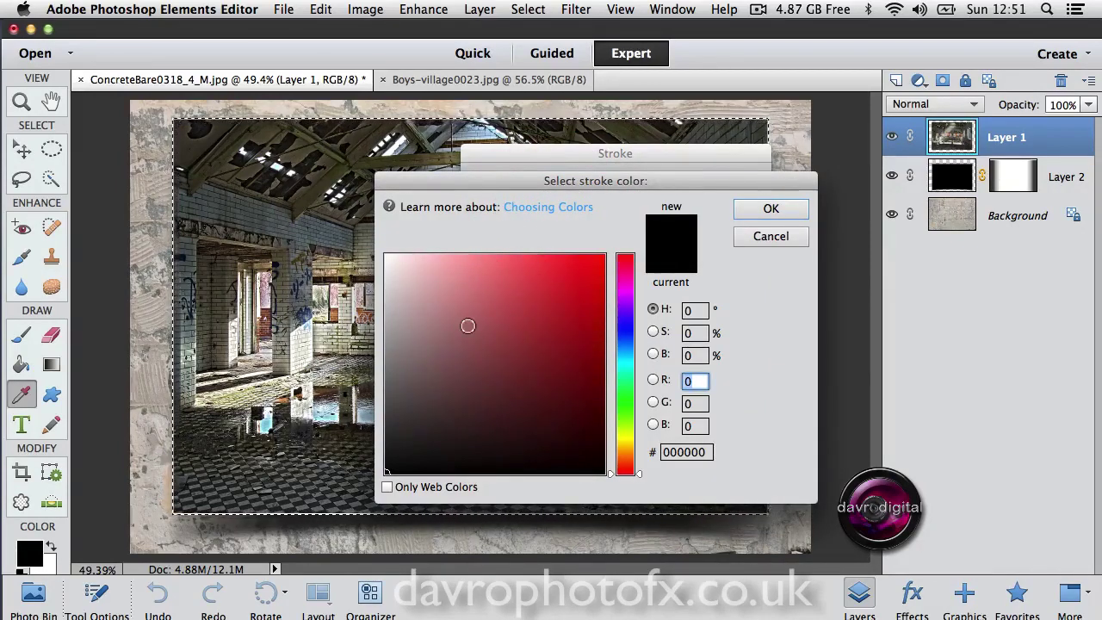
click(758, 238)
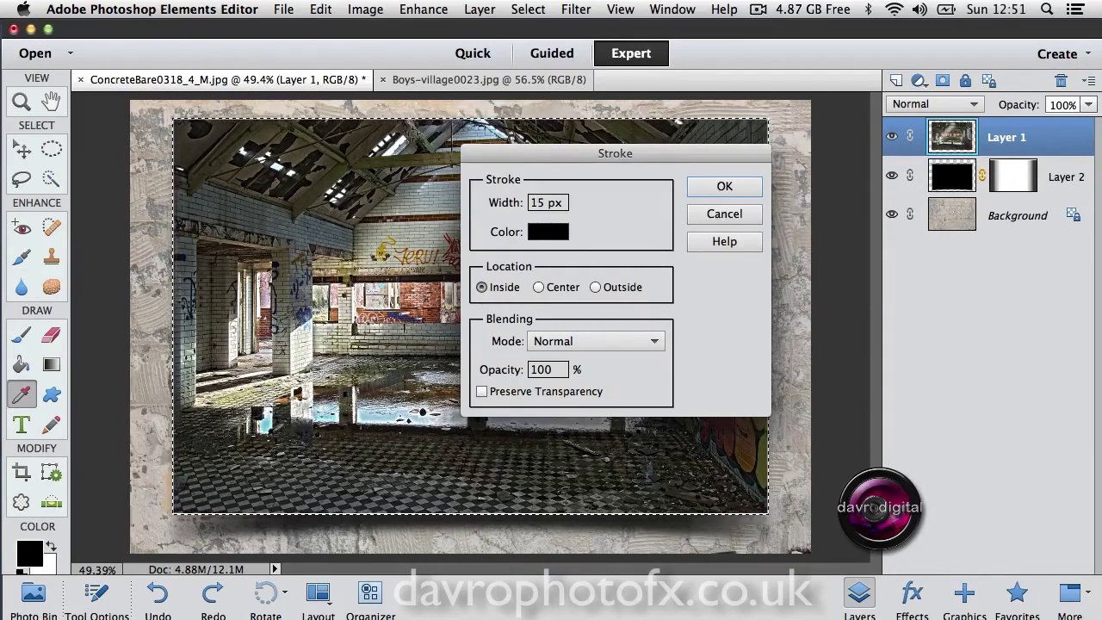
click(724, 186)
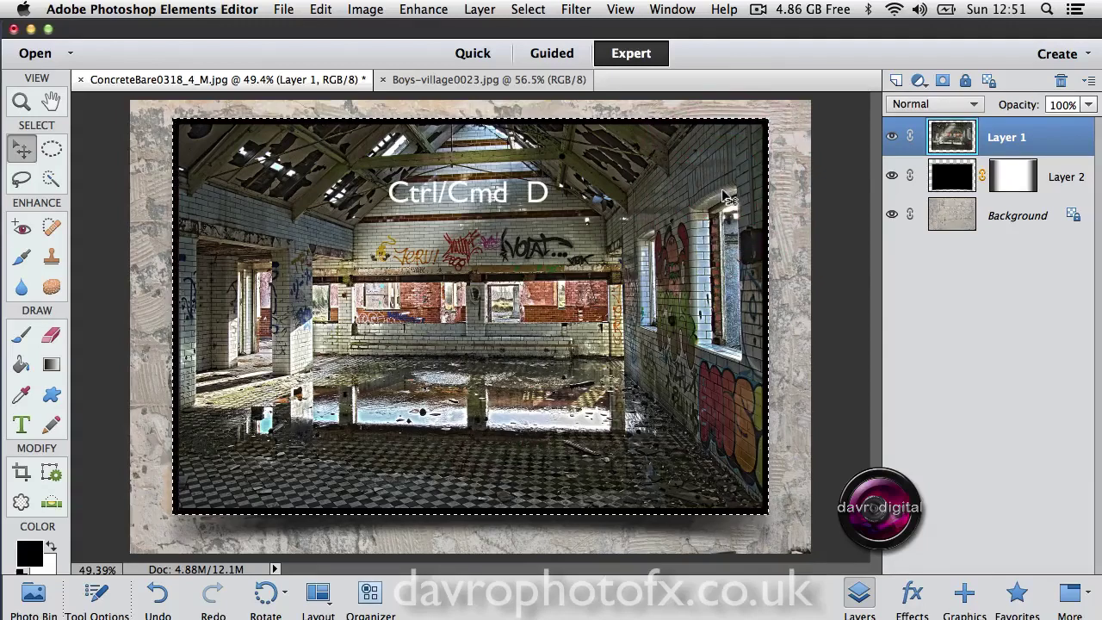
Step: Deselect, select the photo and shadow layers together, and nudge them slightly left and up
key(ctrl+d)
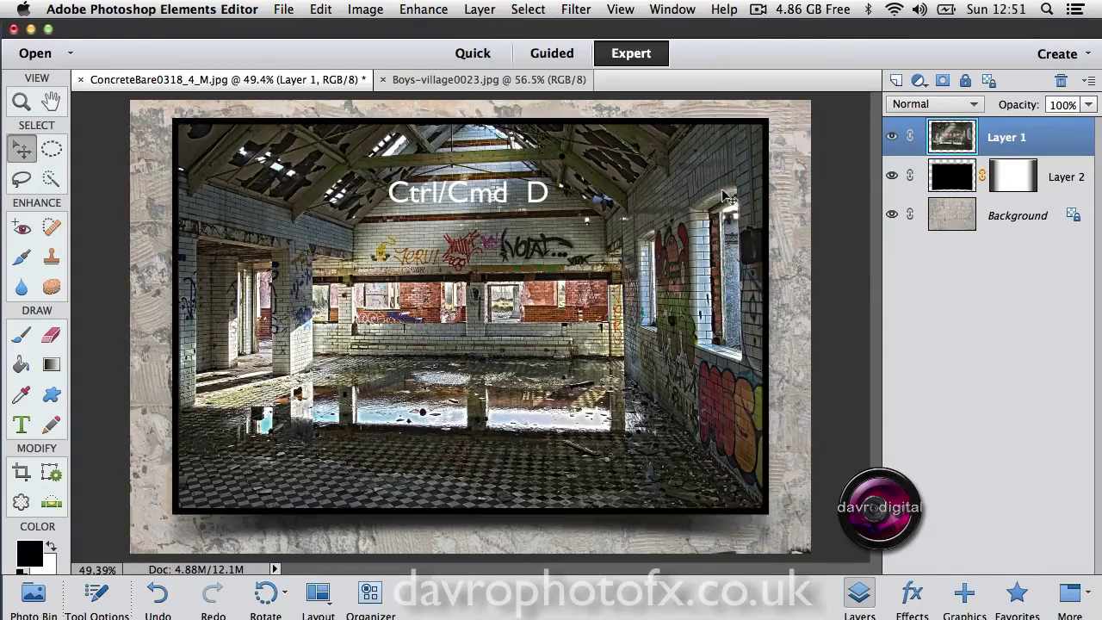
super+click(1068, 179)
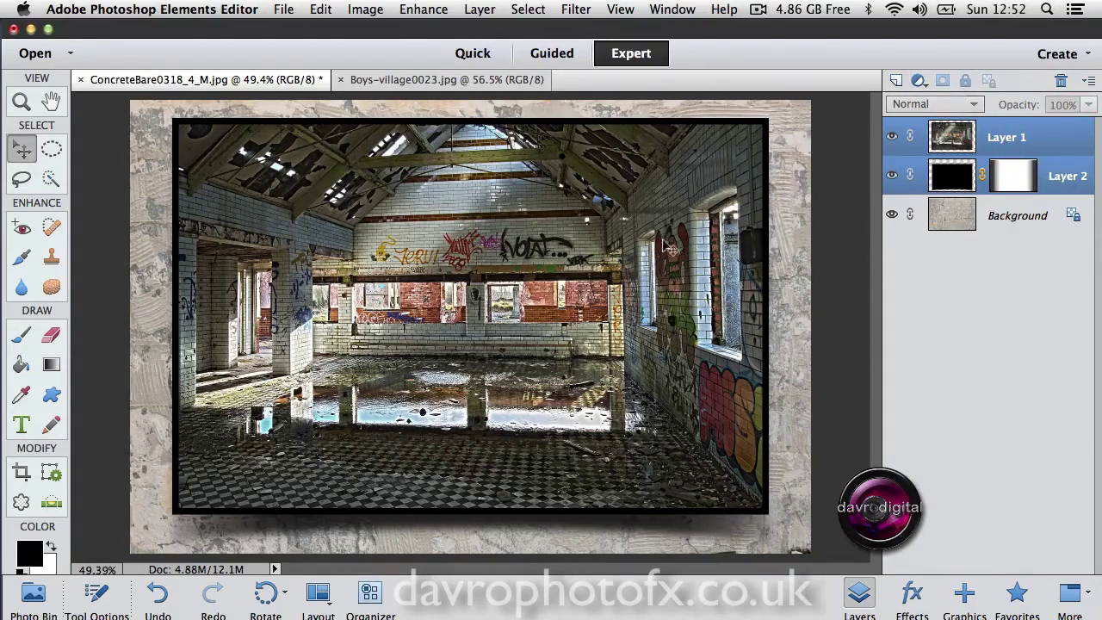
mouse_move(539, 266)
mouse_down()
mouse_move(525, 263)
mouse_move(549, 269)
mouse_up()
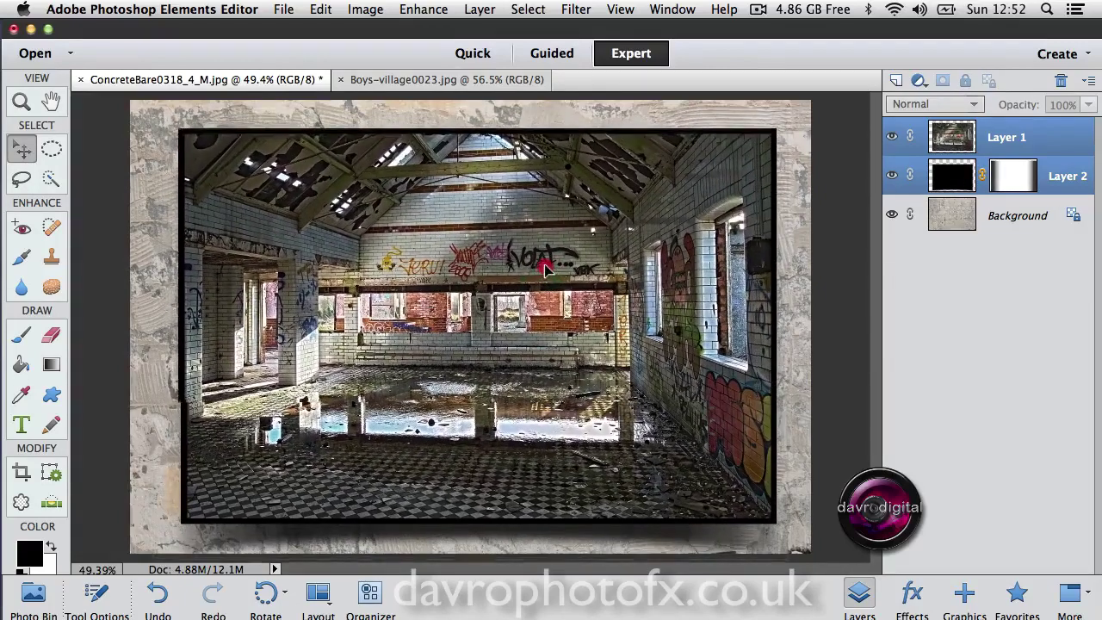
drag(545, 269, 545, 269)
key(shift+Up)
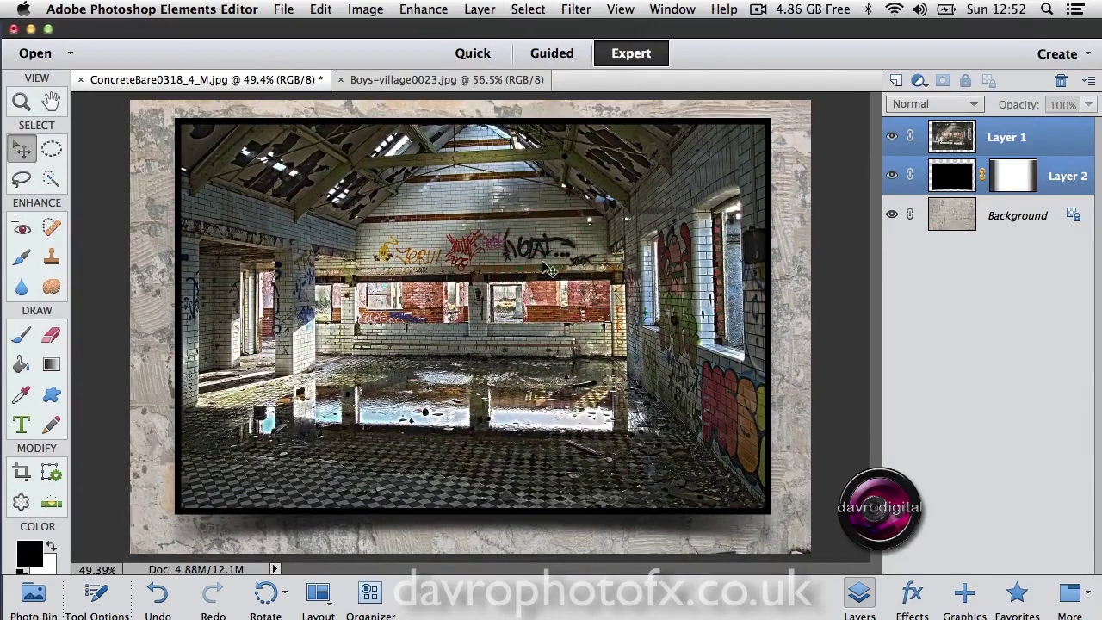
Step: Free Transform the photo layer, rotating it slightly clockwise, and commit the tilt
click(365, 9)
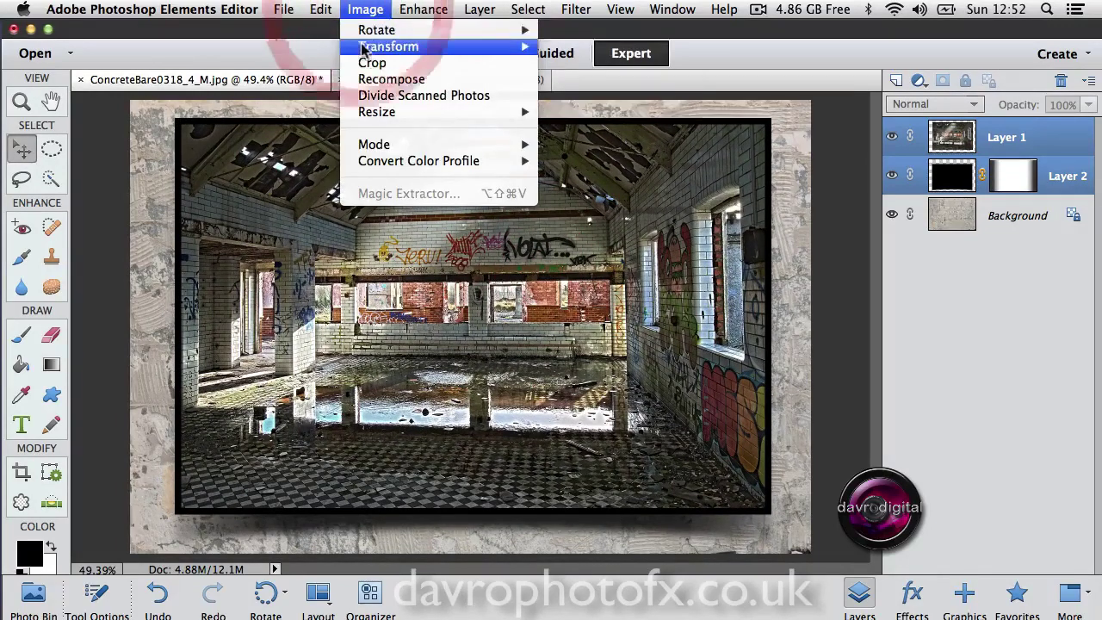
mouse_move(362, 50)
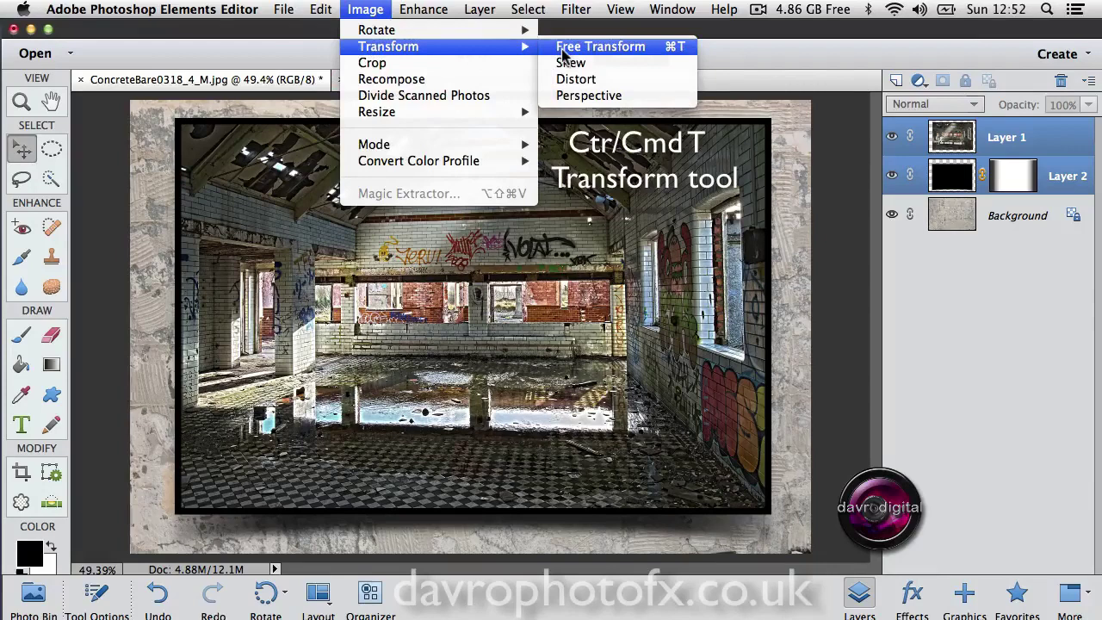
click(665, 48)
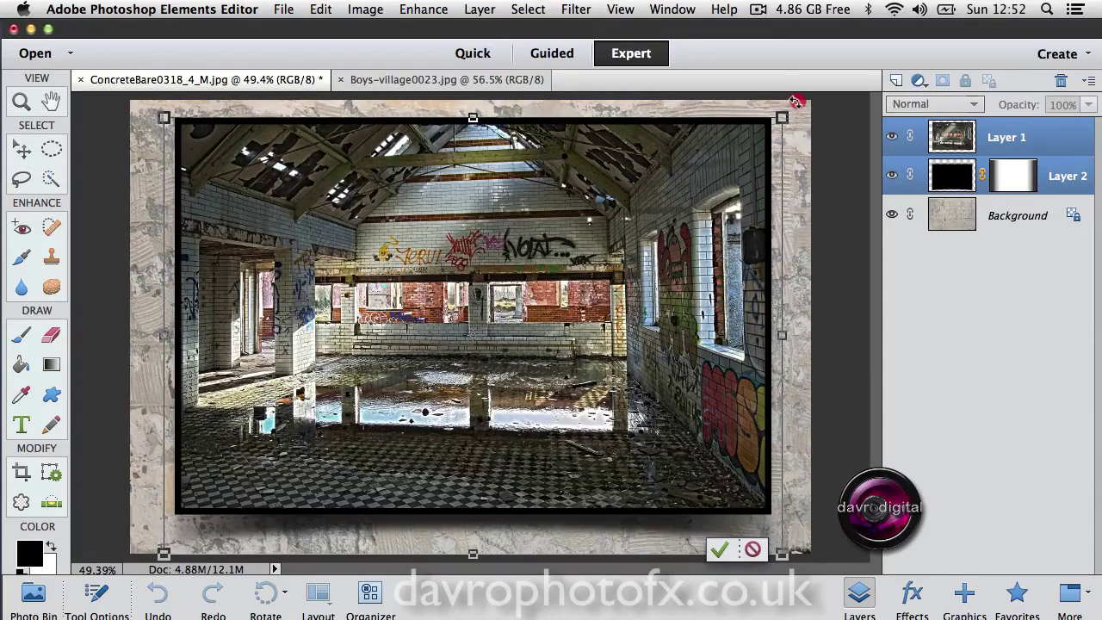
mouse_move(796, 101)
mouse_down()
mouse_move(798, 93)
mouse_move(800, 117)
mouse_up()
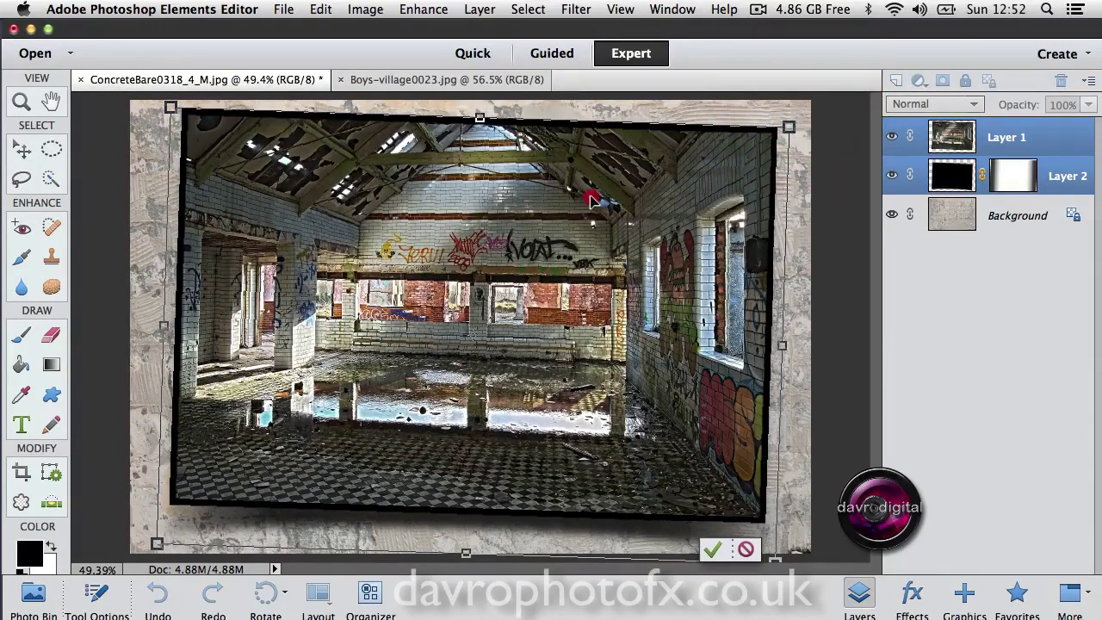
double_click(592, 200)
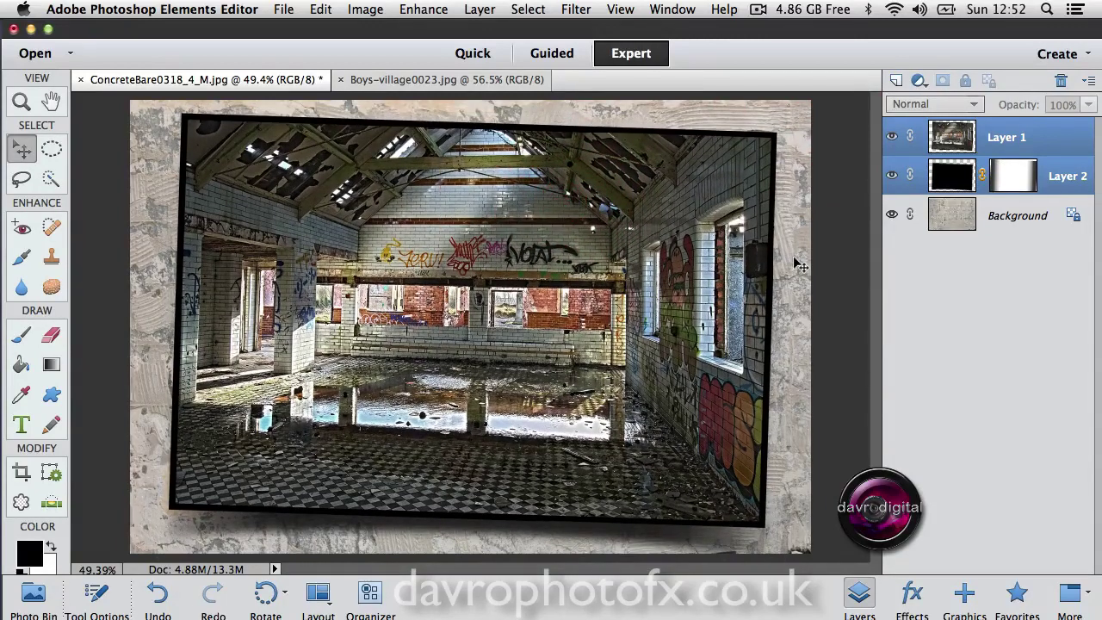
click(986, 221)
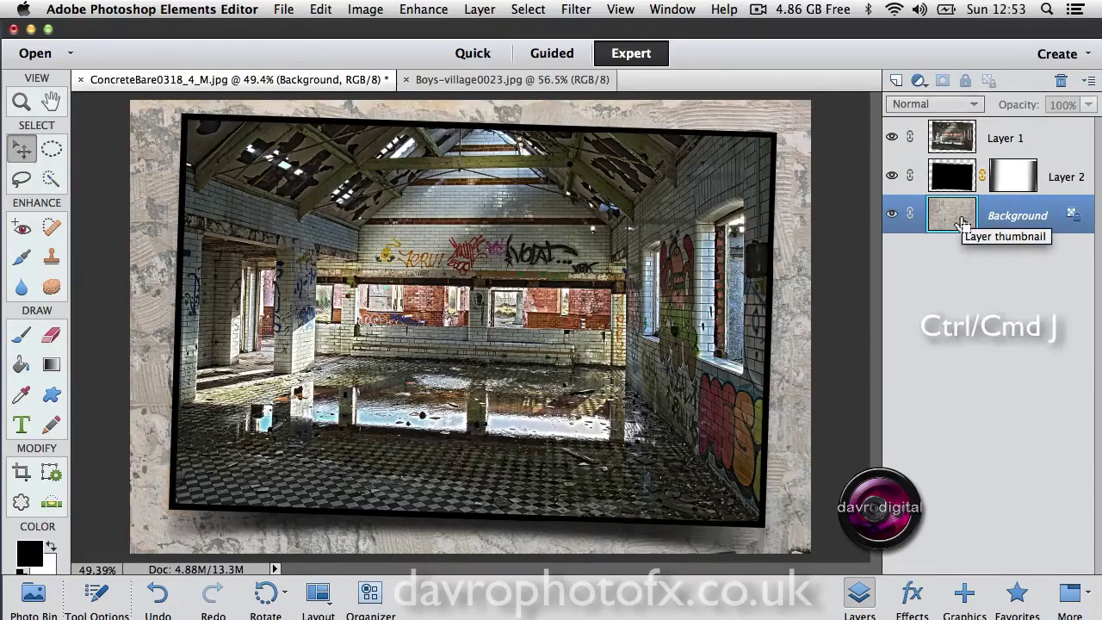
Step: Duplicate the concrete background and, after trying Darken, Multiply, Color Burn and Darker Color, choose Linear Burn
key(super+j)
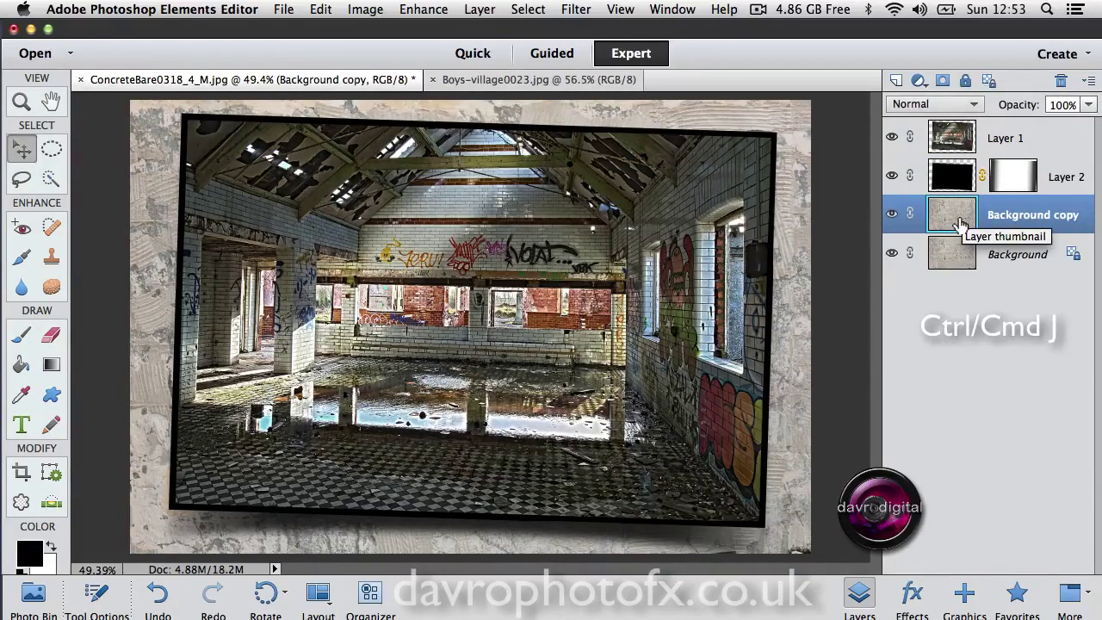
click(923, 105)
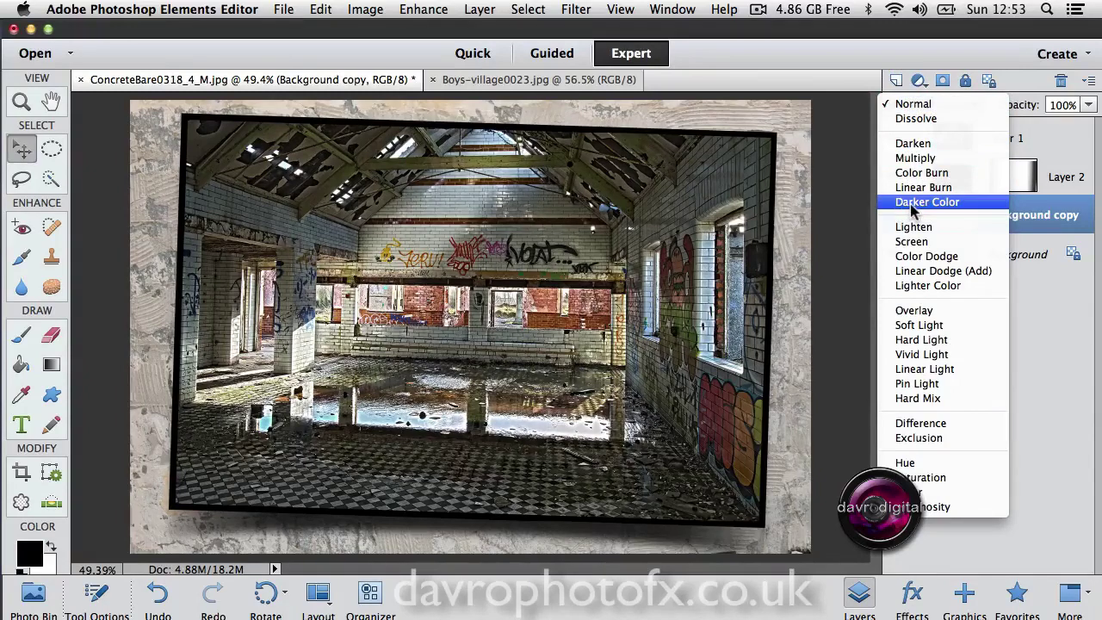
click(910, 146)
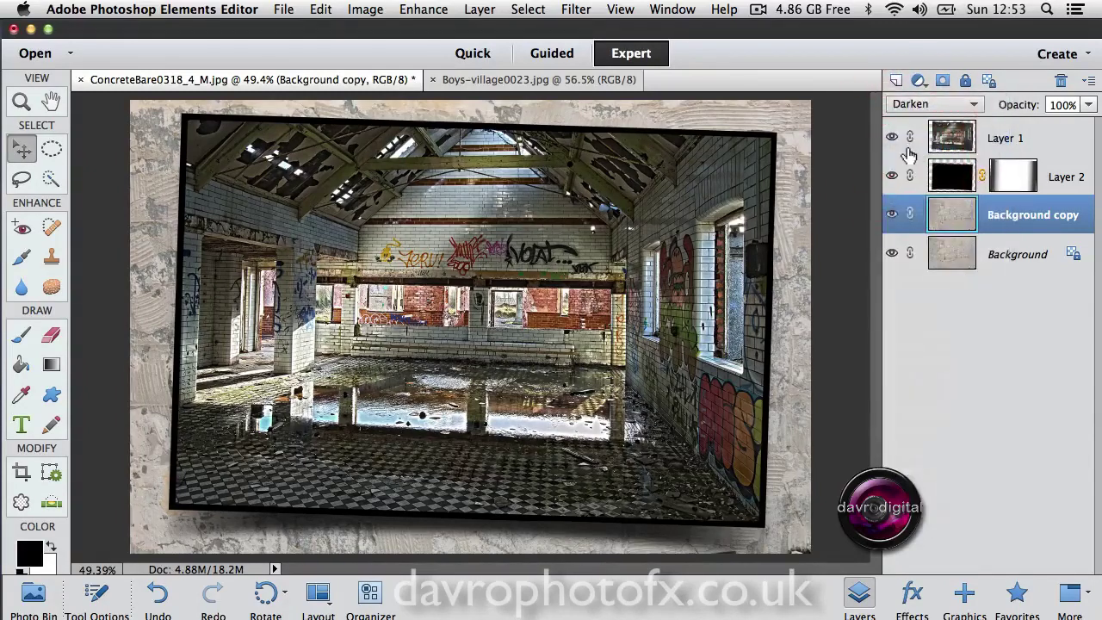
click(913, 104)
click(911, 120)
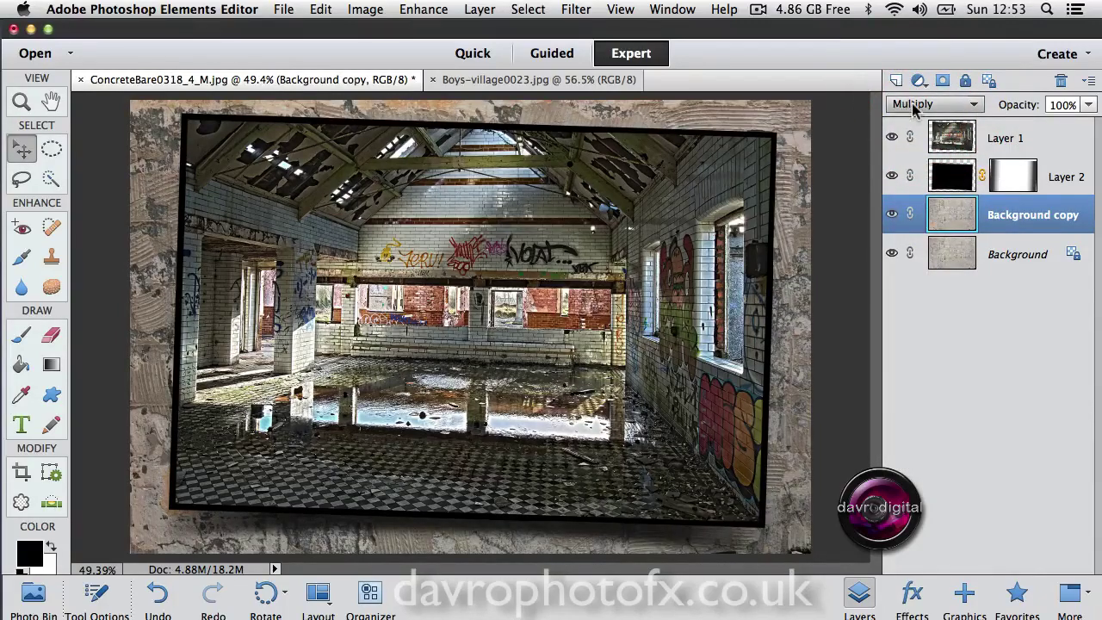
click(912, 106)
click(914, 120)
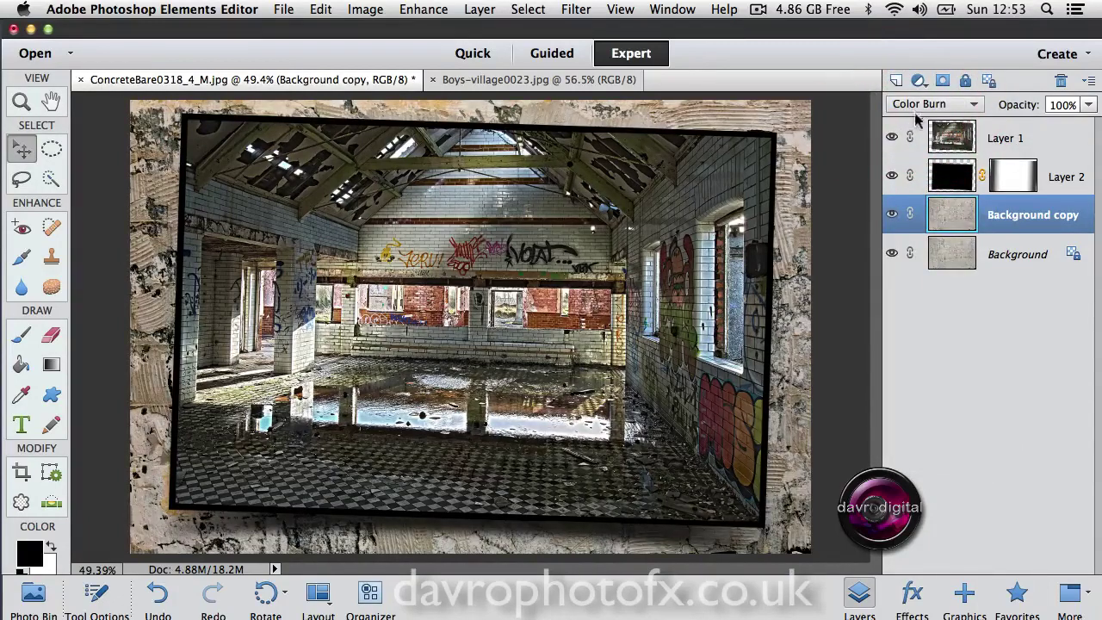
click(917, 108)
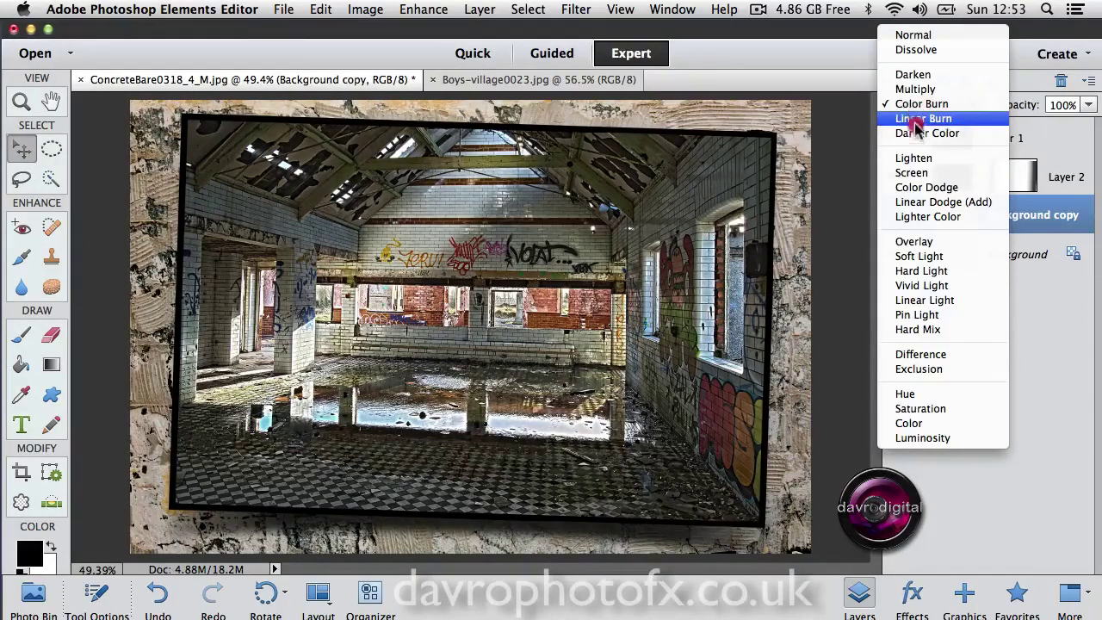
click(921, 135)
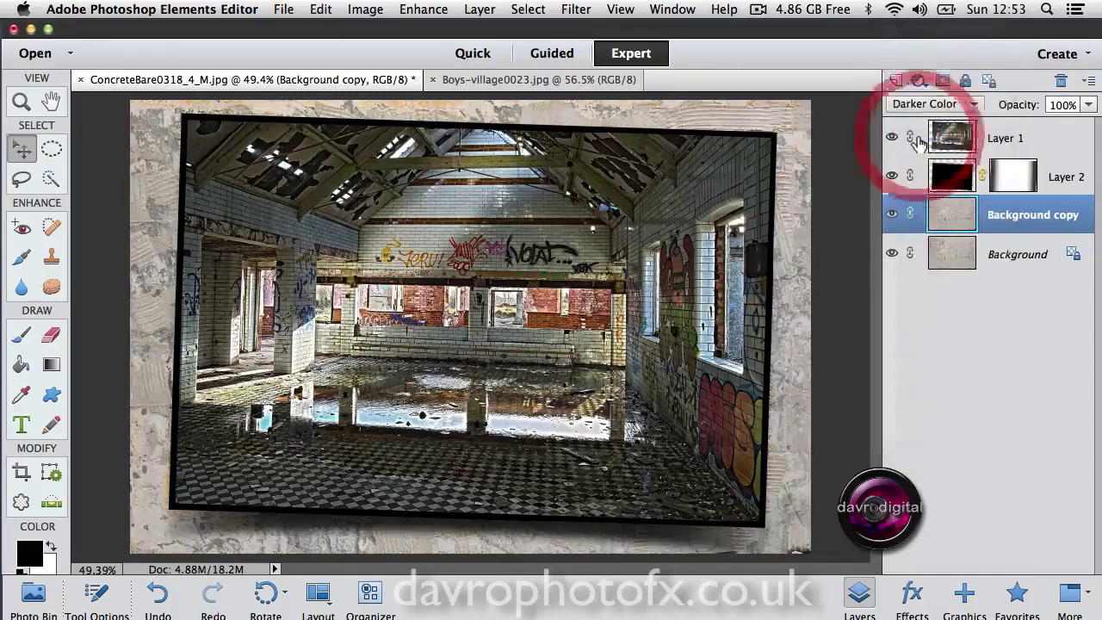
click(919, 104)
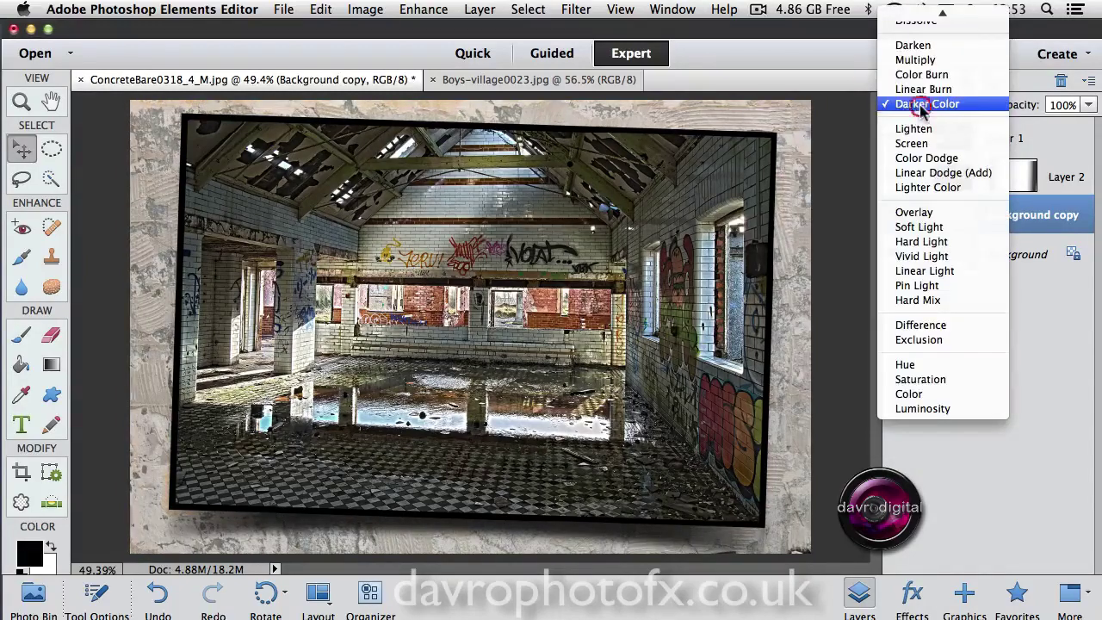
click(923, 89)
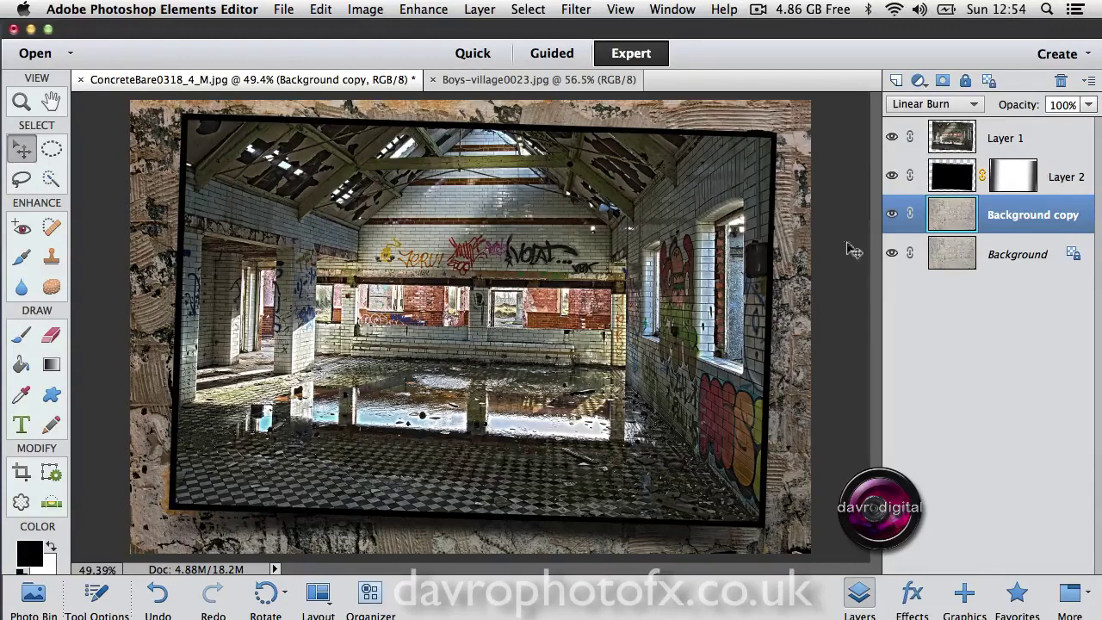
Step: Set Background copy to 57% opacity and toggle it and the shadow layer to compare
mouse_move(998, 105)
mouse_down()
mouse_move(1025, 108)
mouse_move(988, 112)
mouse_up()
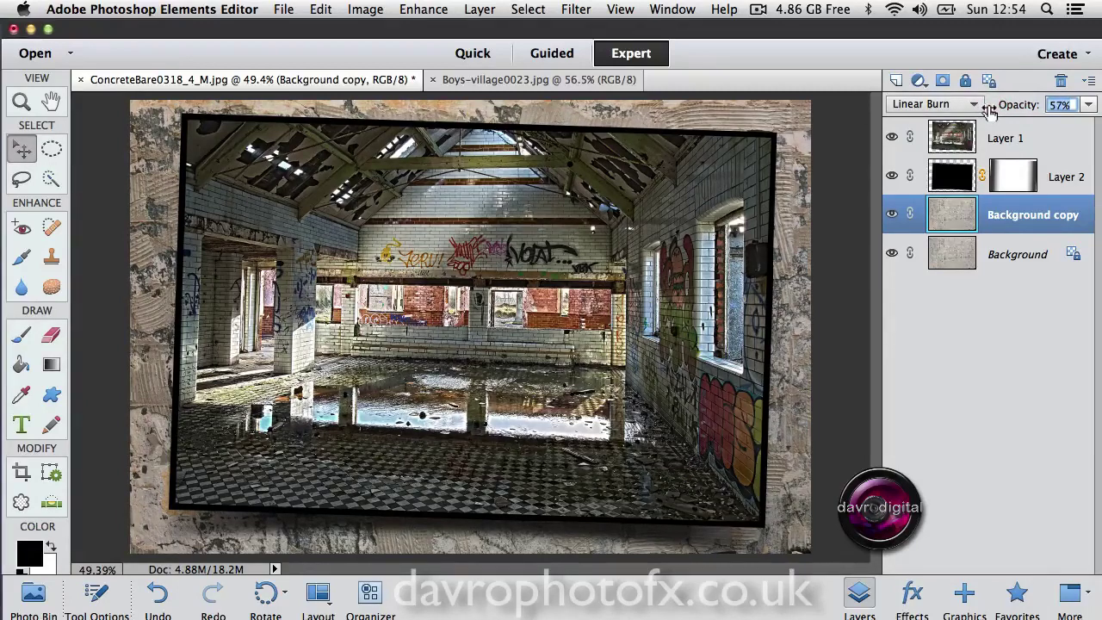
click(892, 215)
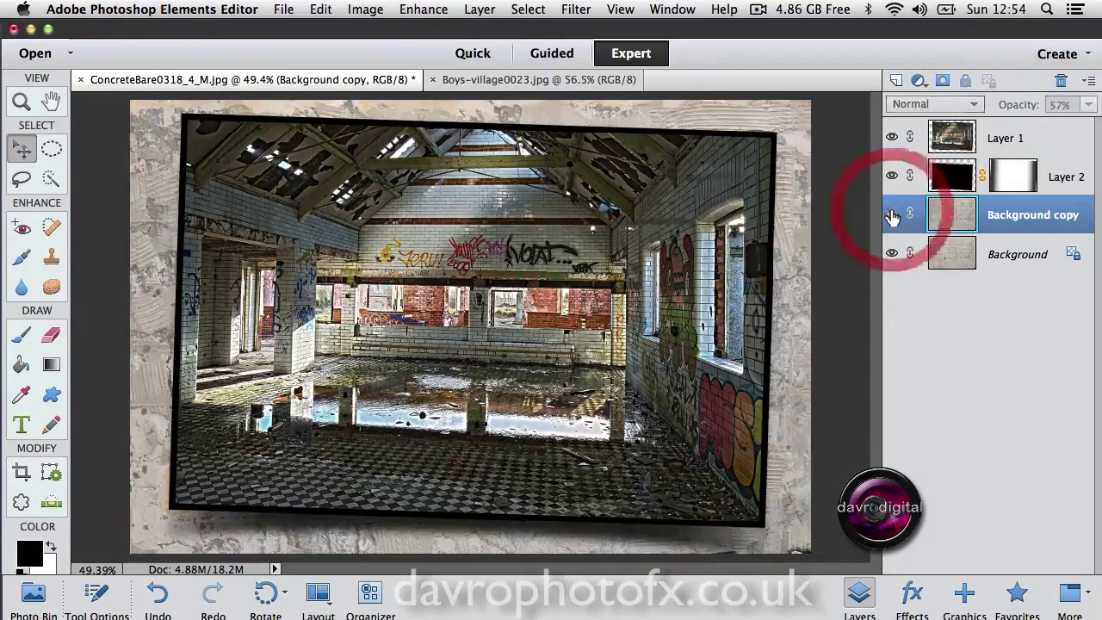
click(892, 215)
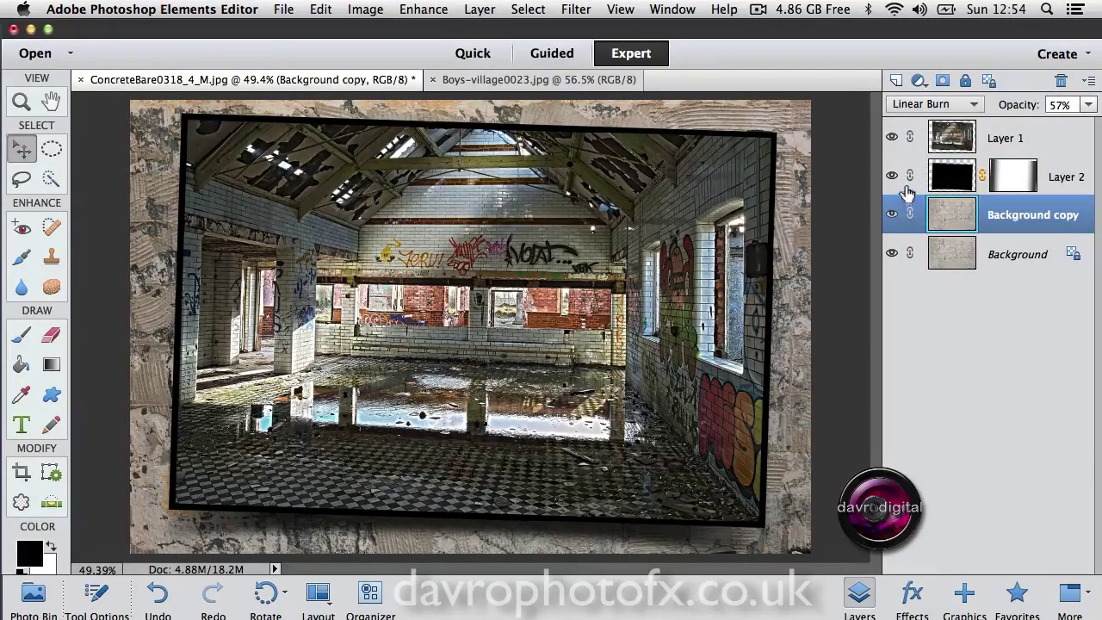
click(892, 176)
click(892, 176)
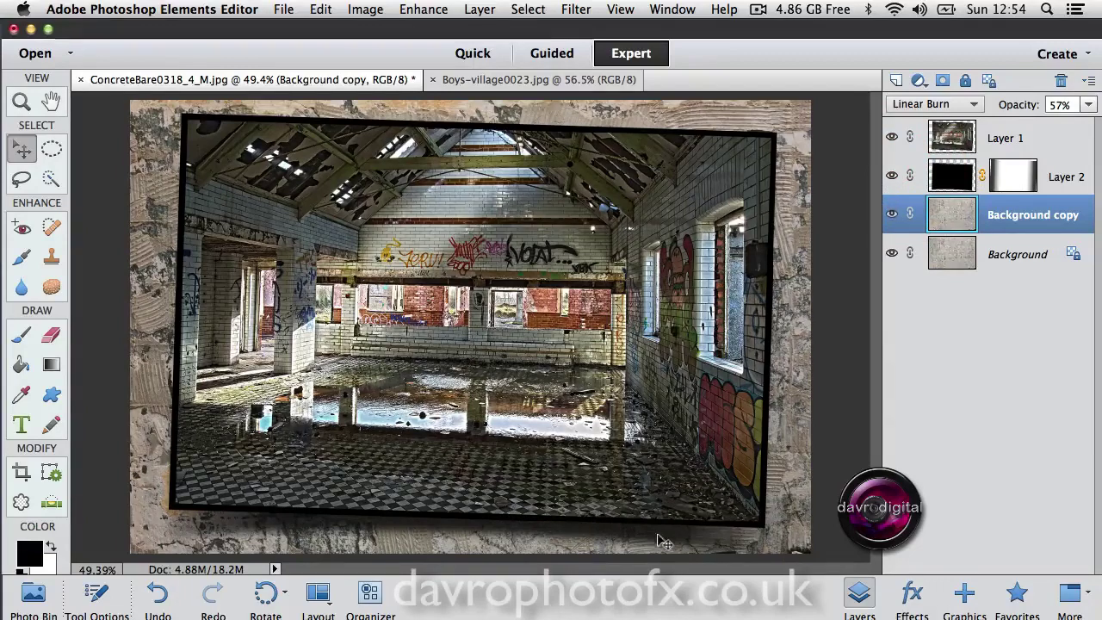
click(891, 177)
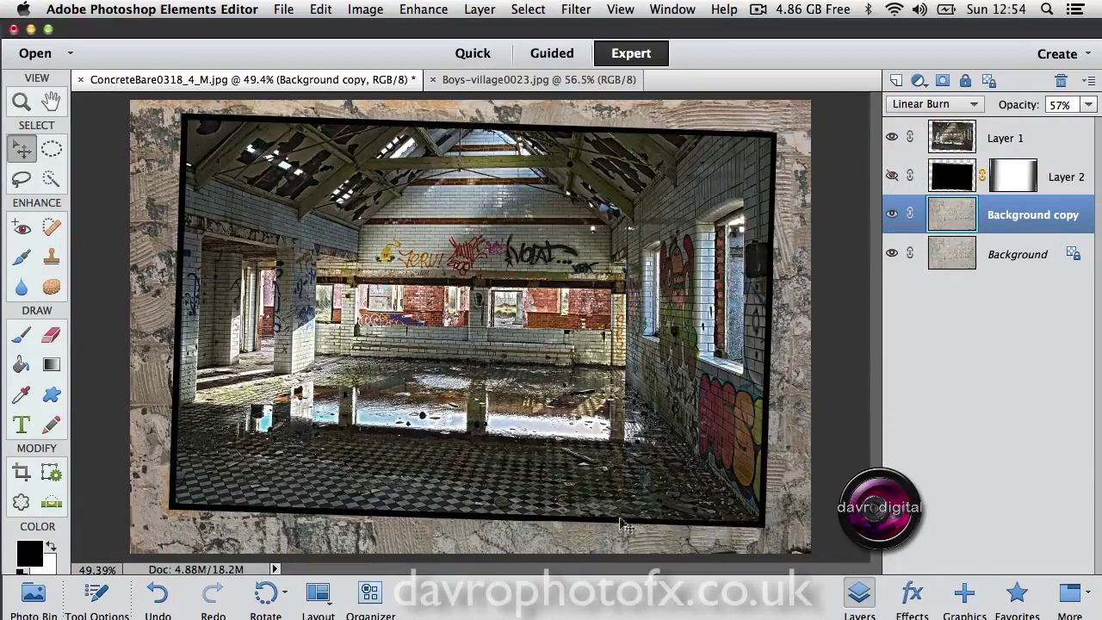
click(893, 176)
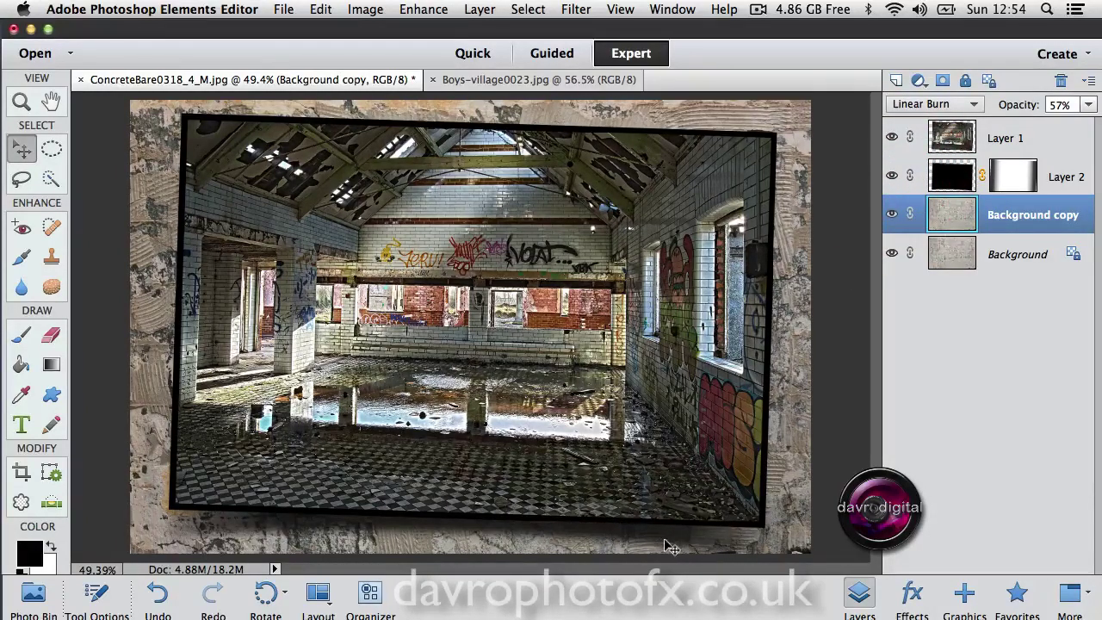
click(940, 179)
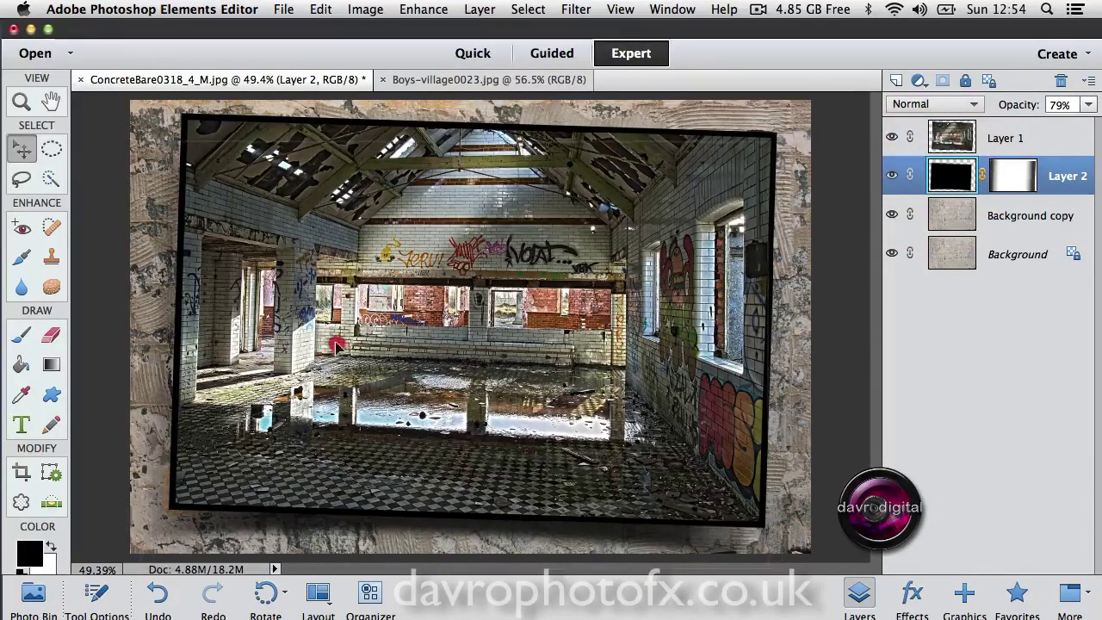
Step: Drag Layer 2's drop shadow slightly to the right behind the tilted photo
drag(336, 346, 333, 343)
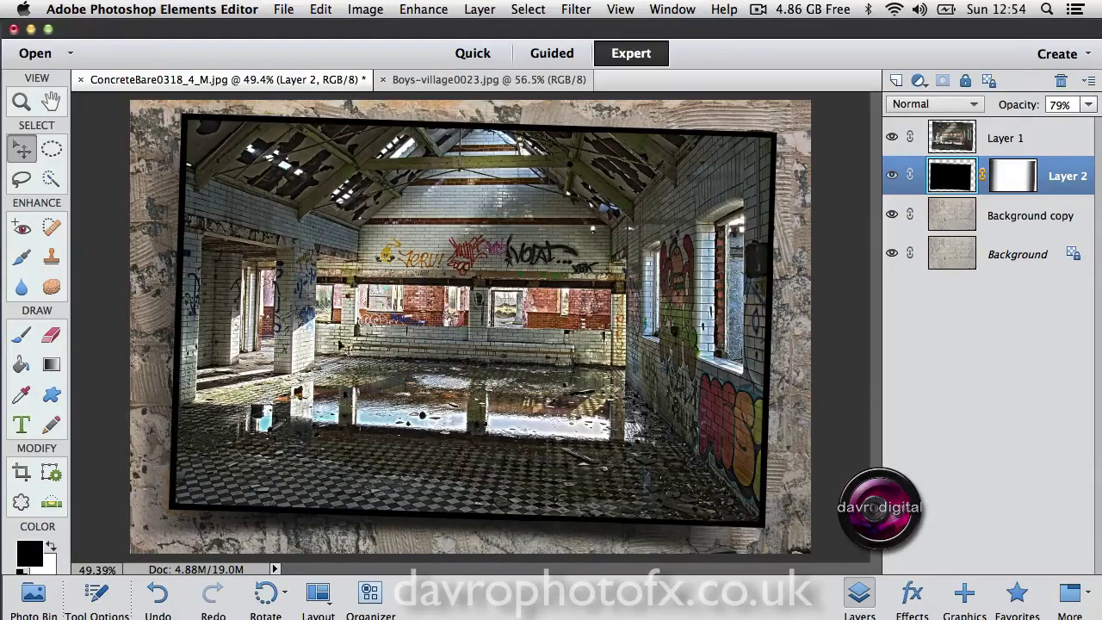
mouse_move(445, 347)
mouse_down()
mouse_move(485, 349)
mouse_move(458, 349)
mouse_up()
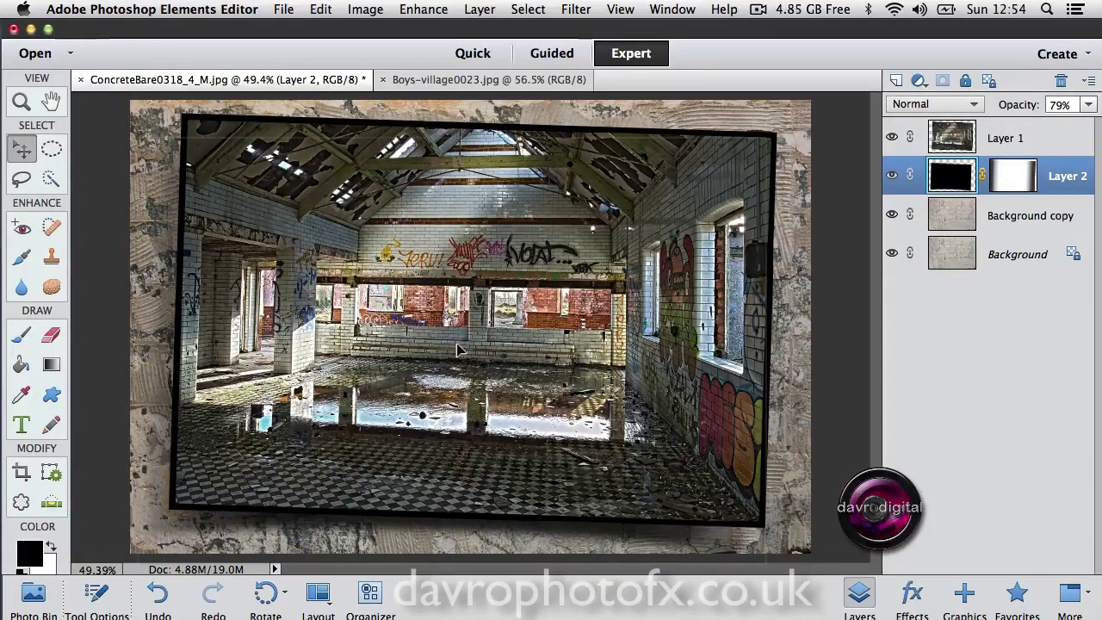
click(459, 349)
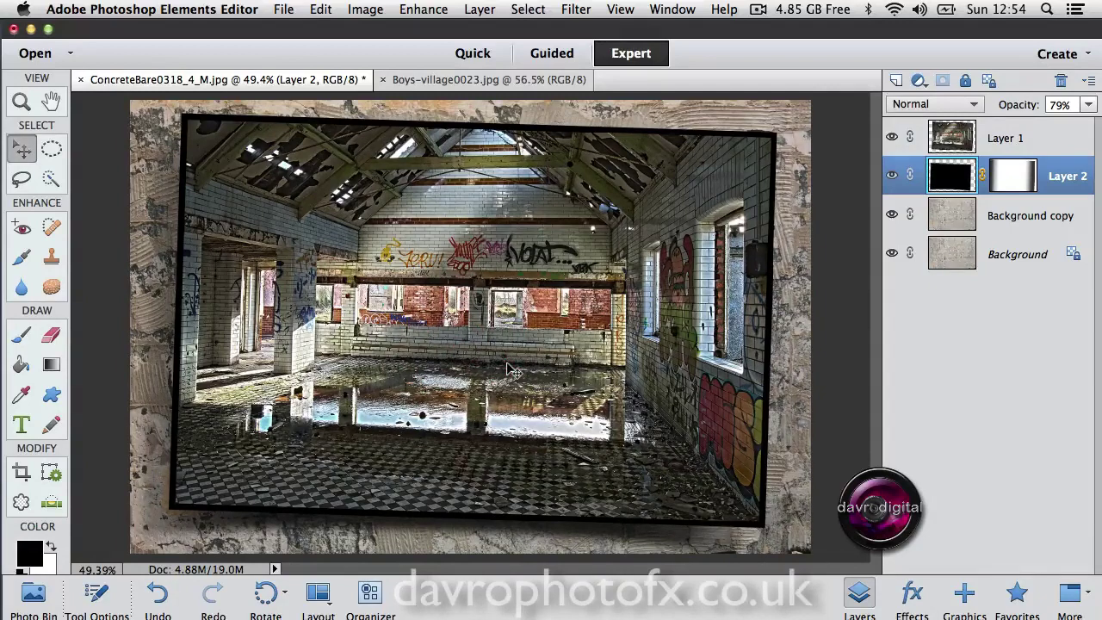
key(Tab)
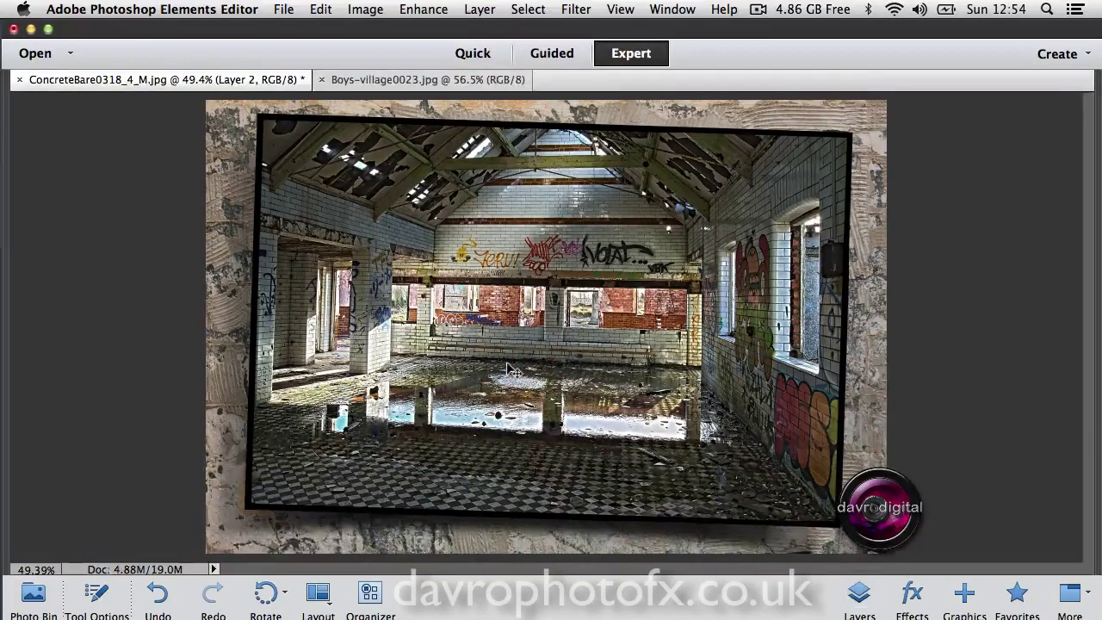